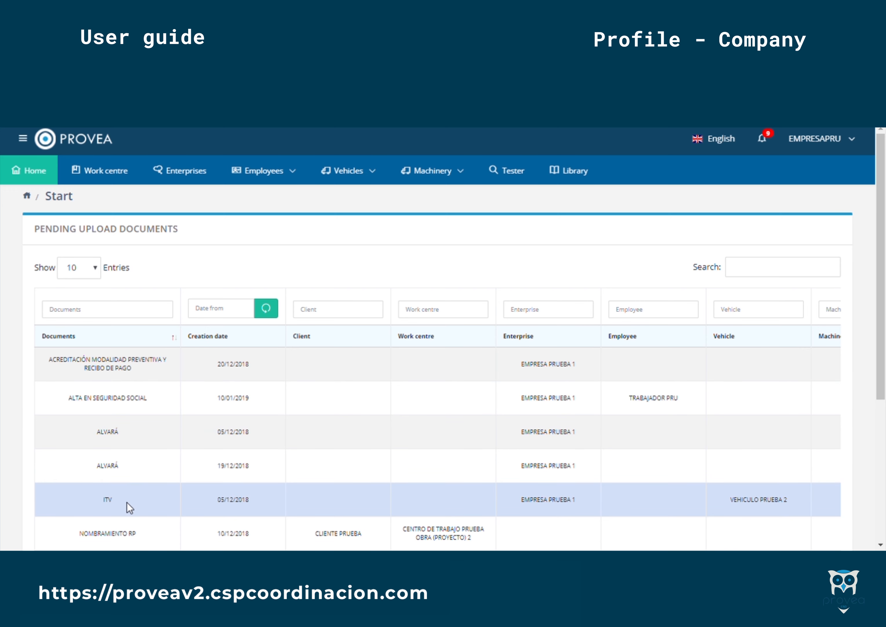
Review the pending upload documents and the actions available for each one
{"action": "scroll", "coordinate": [151, 431], "scroll_direction": "down", "scroll_amount": 5}
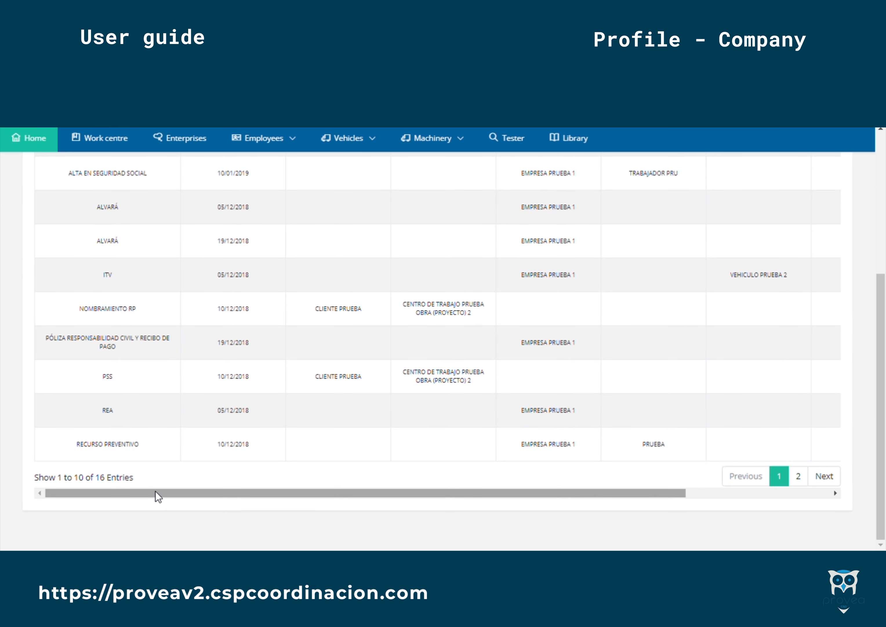
{"action": "left_click_drag", "start_coordinate": [156, 493], "coordinate": [387, 513]}
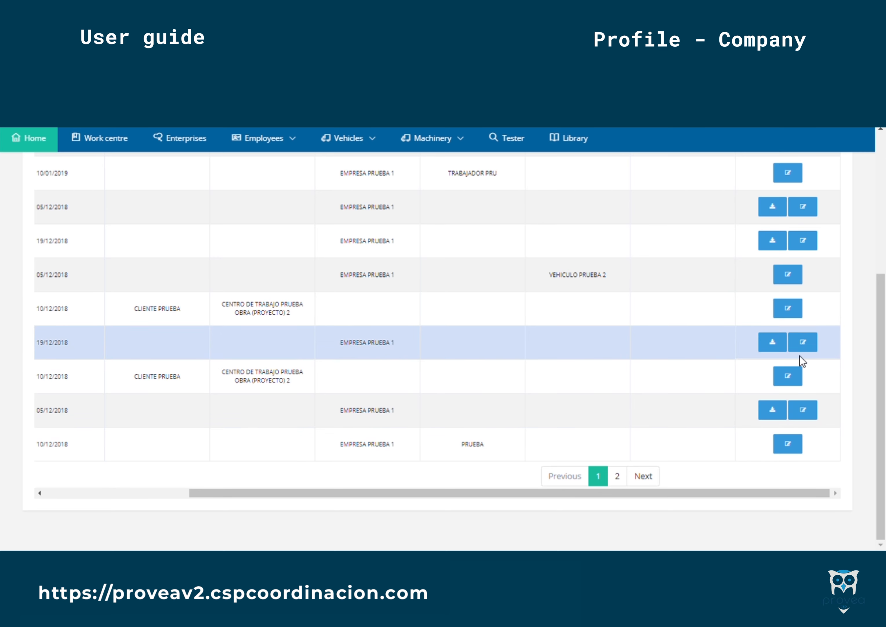
{"action": "left_click", "coordinate": [818, 415]}
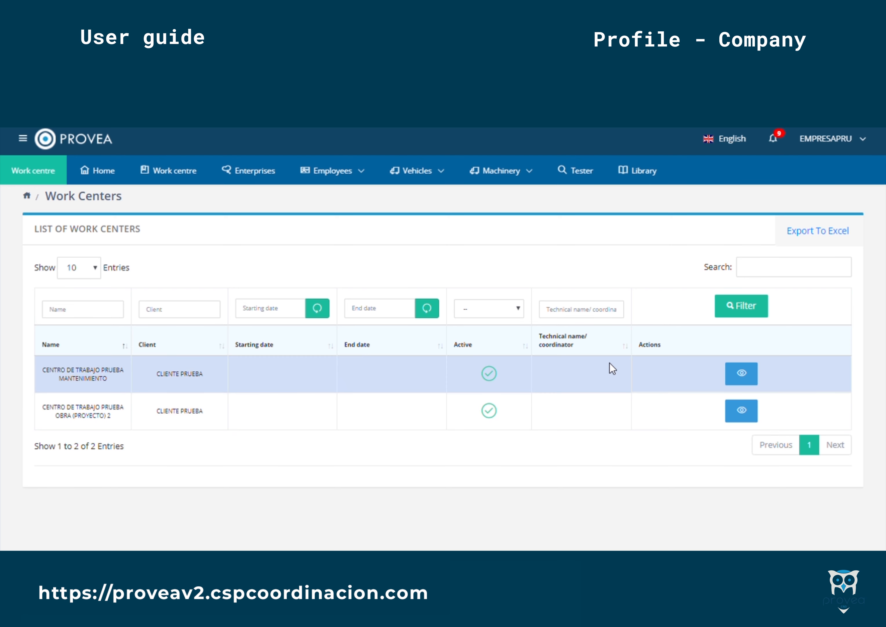
View the work centre CENTRO DE TRABAJO PRUEBA MANTENIMIENTO and check the document status of its attached enterprises
{"action": "left_click", "coordinate": [744, 375]}
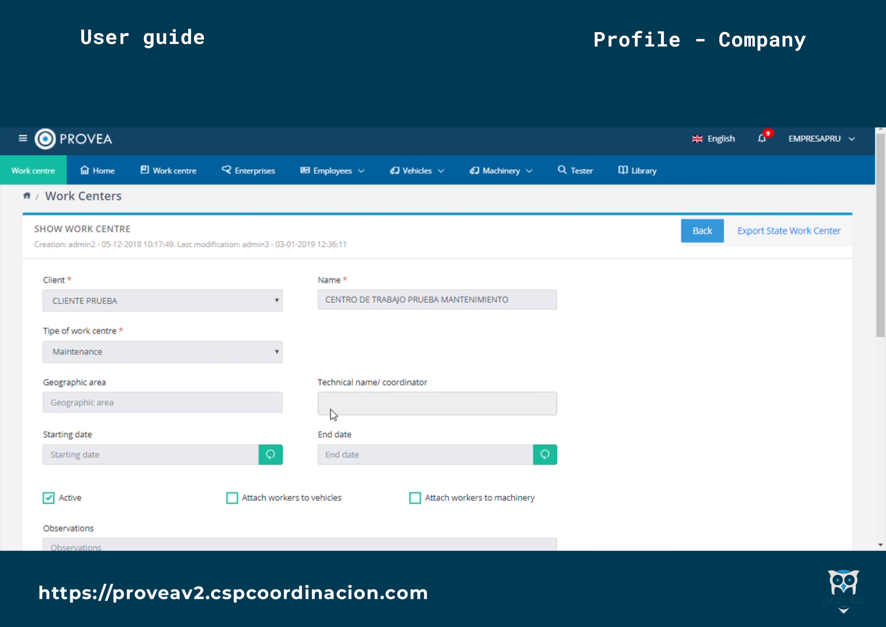
{"action": "scroll", "coordinate": [331, 409], "scroll_direction": "down", "scroll_amount": 5}
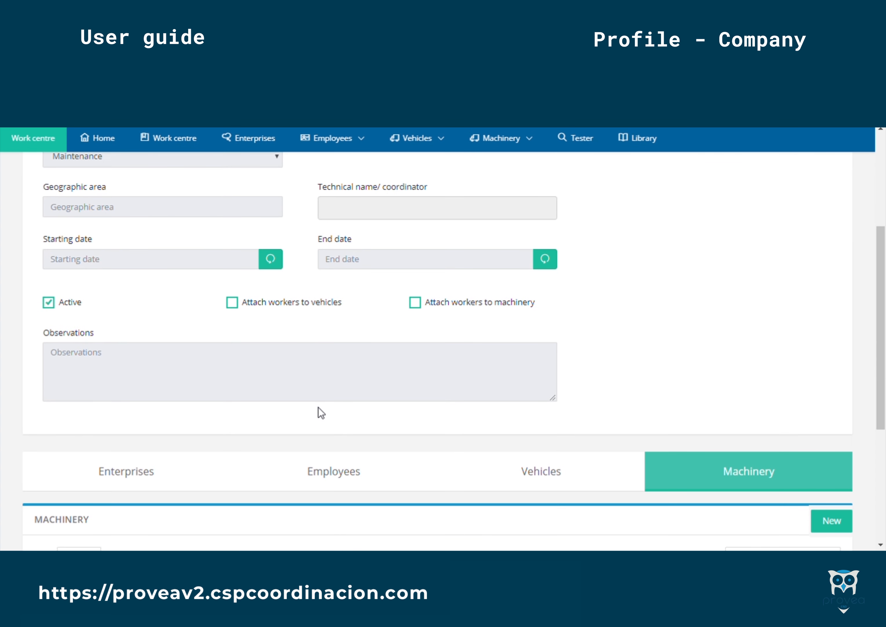
{"action": "scroll", "coordinate": [321, 411], "scroll_direction": "down", "scroll_amount": 5}
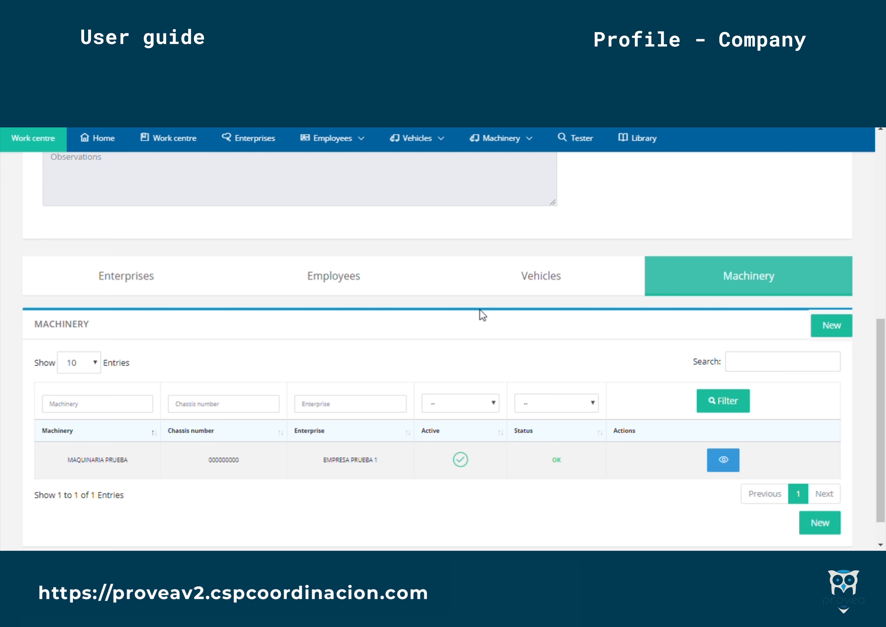
{"action": "scroll", "coordinate": [459, 318], "scroll_direction": "down", "scroll_amount": 1}
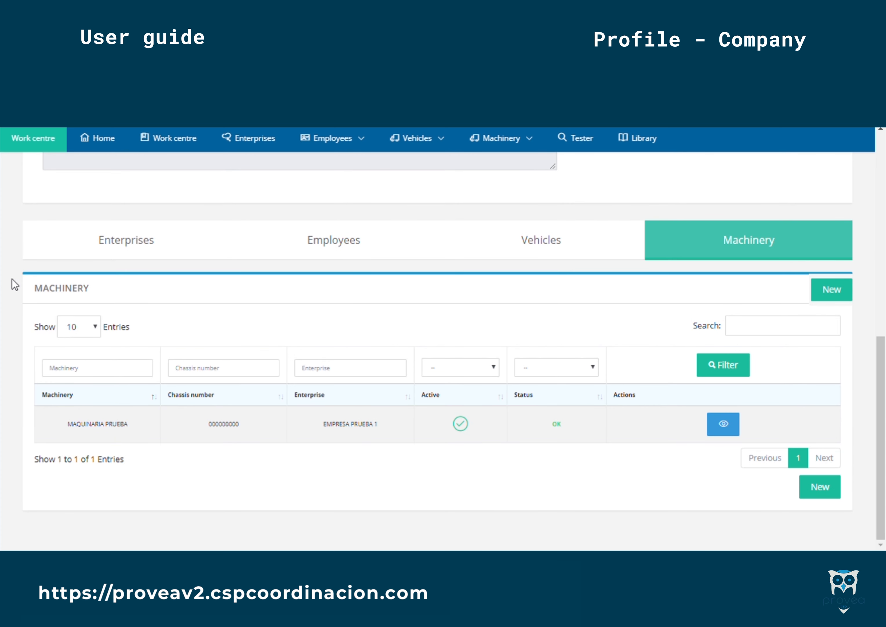
{"action": "left_click", "coordinate": [115, 241]}
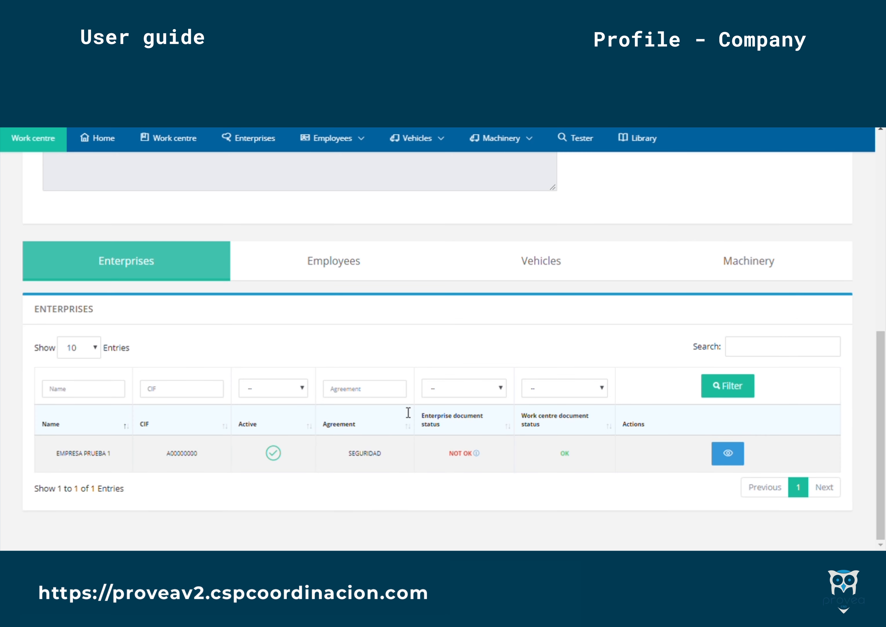
{"action": "mouse_move", "coordinate": [471, 454]}
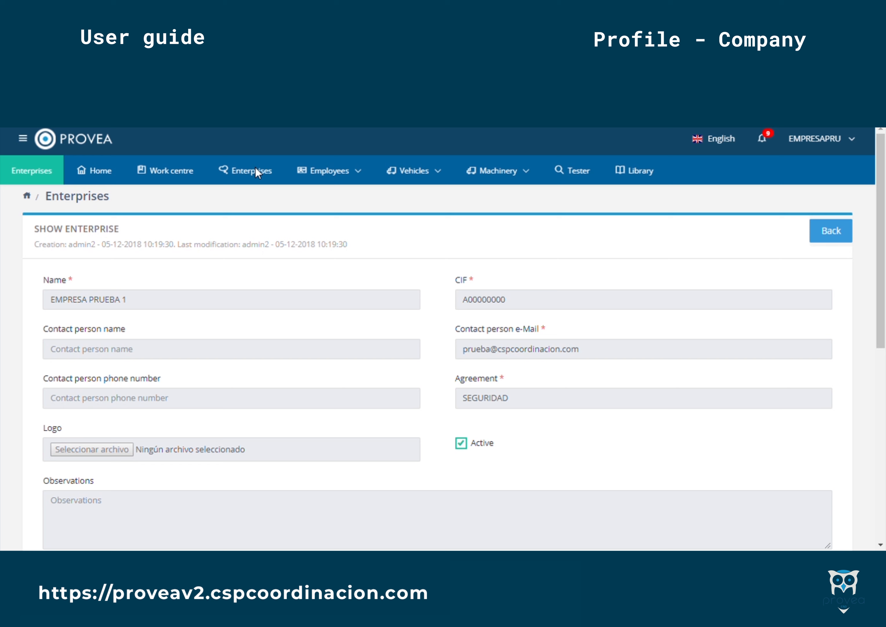
Examine the enterprise record of EMPRESA PRUEBA 1, from its general data down to its documentation section
{"action": "scroll", "coordinate": [255, 166], "scroll_direction": "down", "scroll_amount": 10}
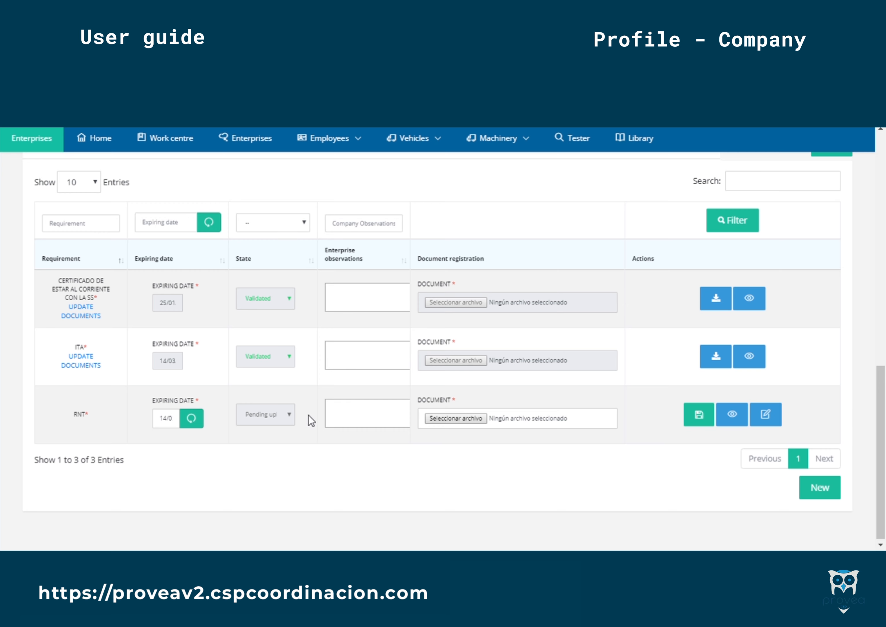
{"action": "scroll", "coordinate": [379, 340], "scroll_direction": "up", "scroll_amount": 10}
{"action": "scroll", "coordinate": [339, 273], "scroll_direction": "up", "scroll_amount": 3}
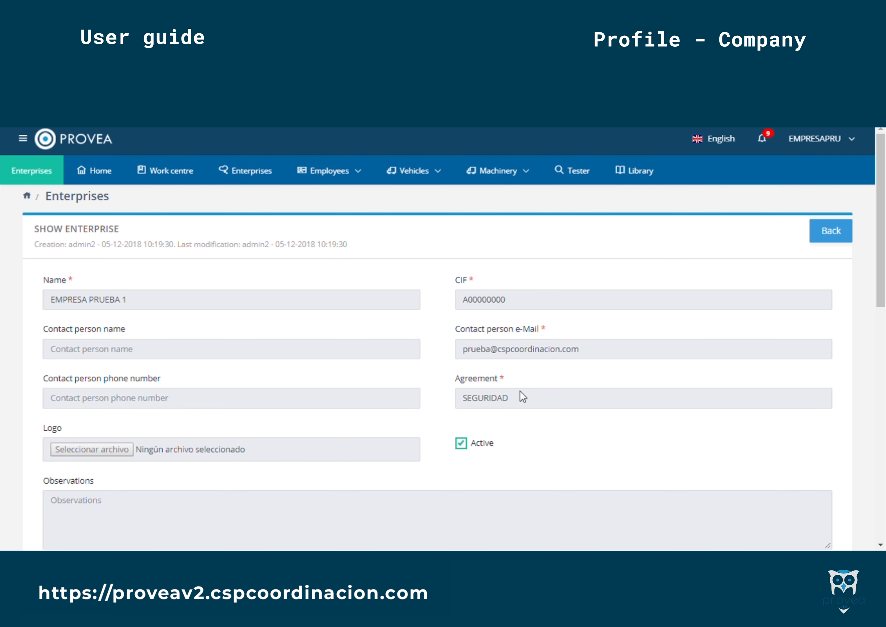
{"action": "scroll", "coordinate": [138, 336], "scroll_direction": "down", "scroll_amount": 5}
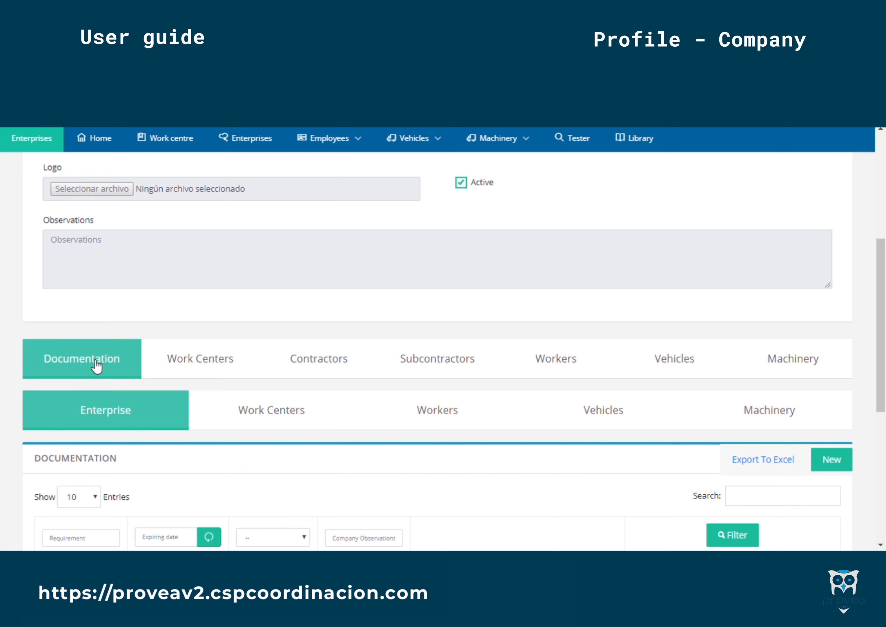
{"action": "scroll", "coordinate": [95, 367], "scroll_direction": "down", "scroll_amount": 2}
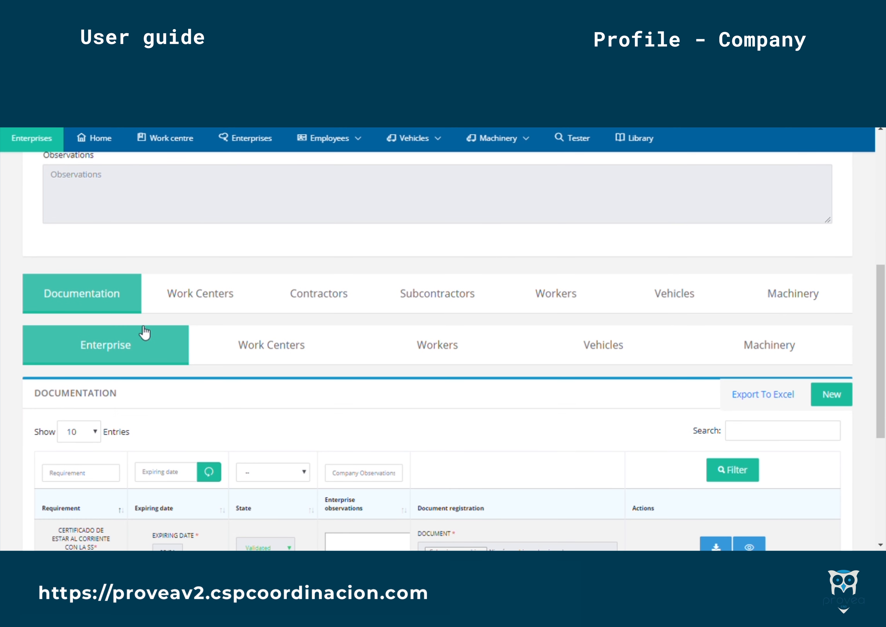
Look through the enterprise's work center, worker, vehicle and machinery documentation, then return to the enterprise documents
{"action": "left_click", "coordinate": [251, 356]}
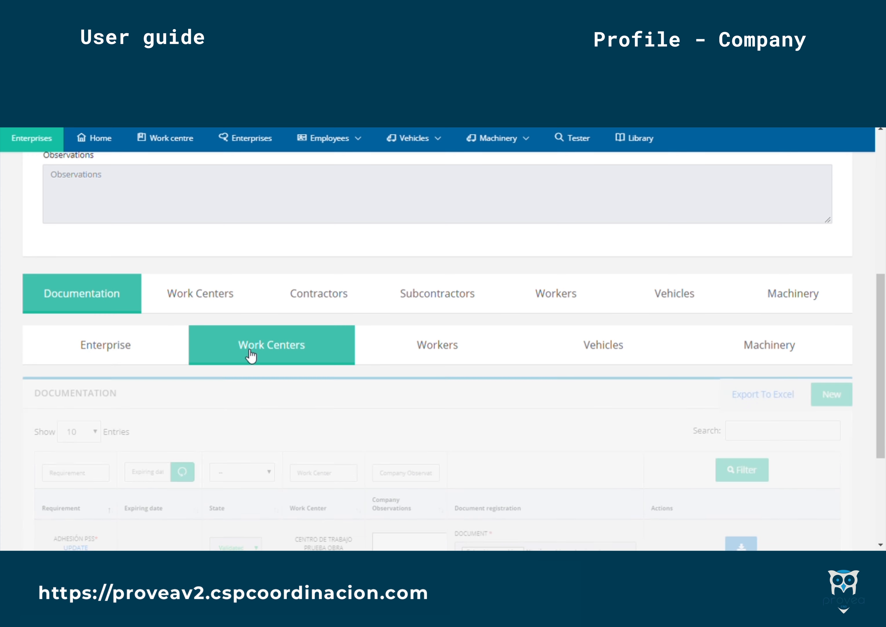
{"action": "left_click", "coordinate": [432, 348]}
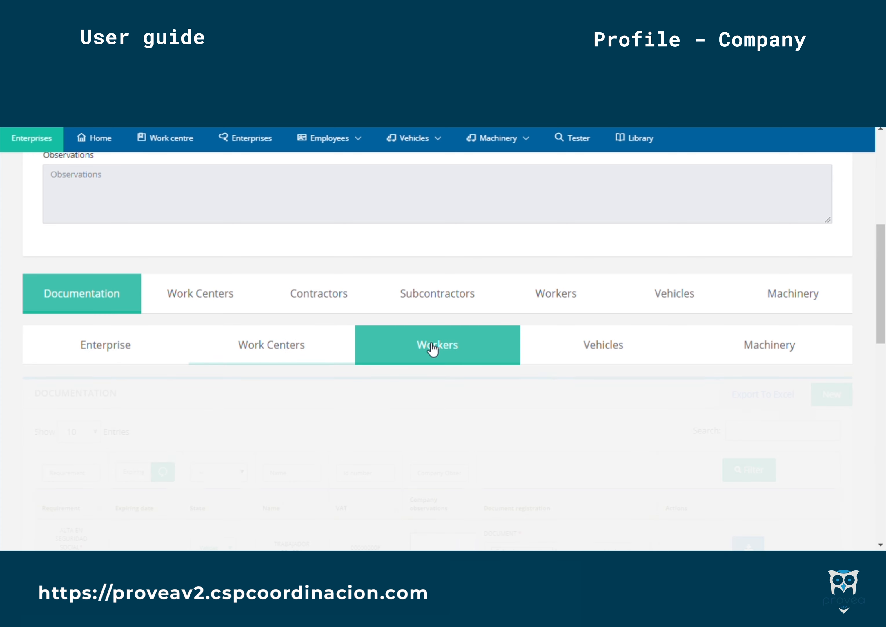
{"action": "left_click", "coordinate": [590, 345]}
{"action": "left_click", "coordinate": [785, 353]}
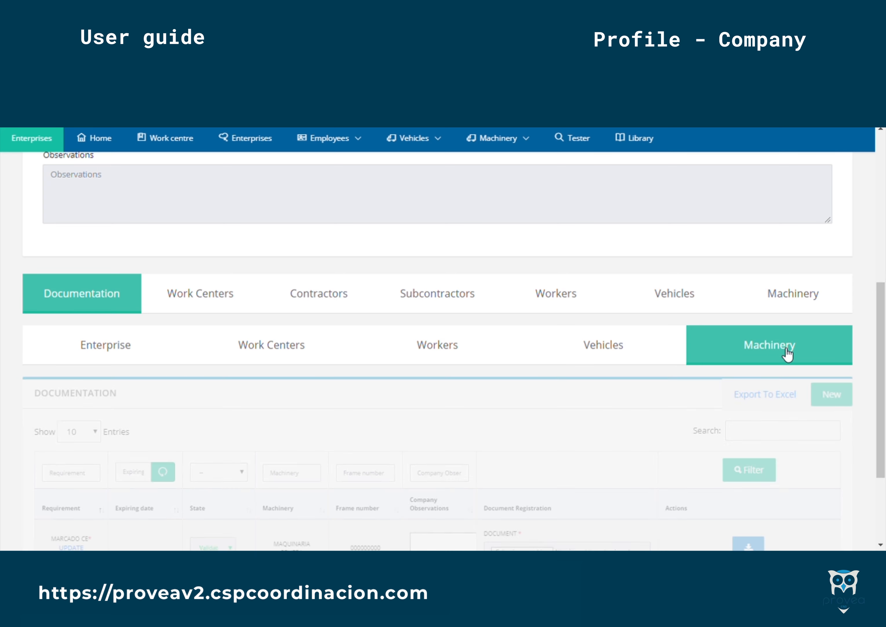
{"action": "left_click", "coordinate": [99, 338]}
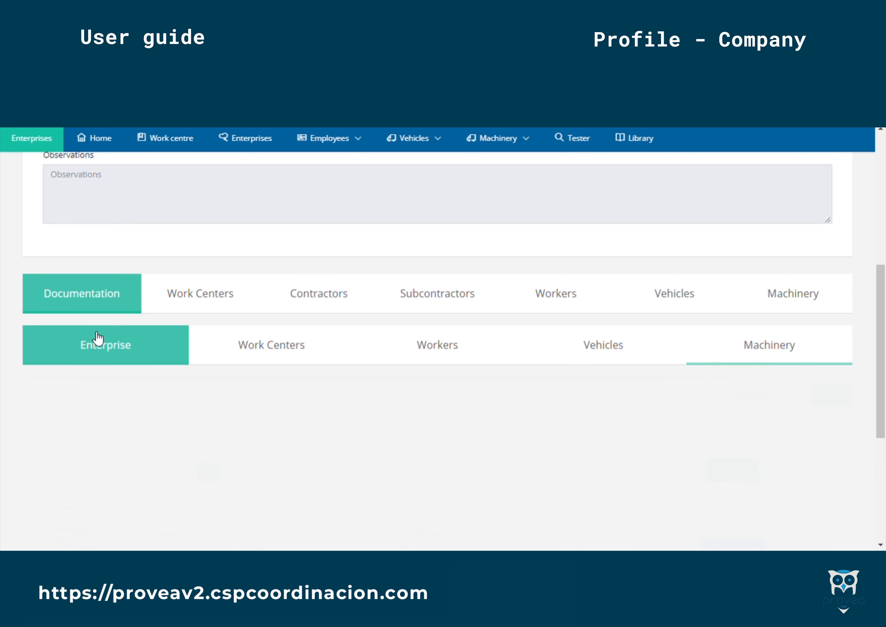
Examine the enterprise's document requirements and open the RNT requirement for editing
{"action": "scroll", "coordinate": [144, 391], "scroll_direction": "down", "scroll_amount": 3}
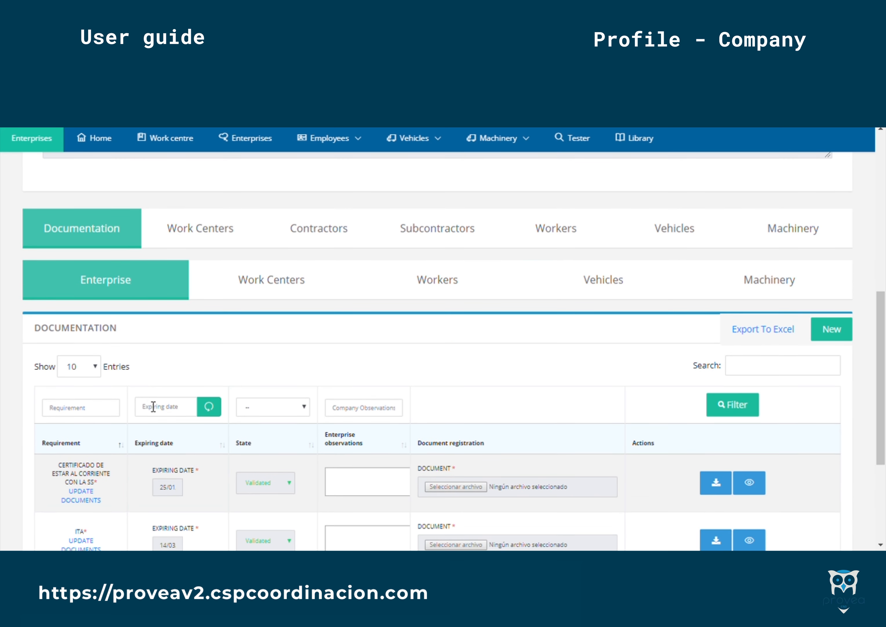
{"action": "scroll", "coordinate": [164, 429], "scroll_direction": "down", "scroll_amount": 3}
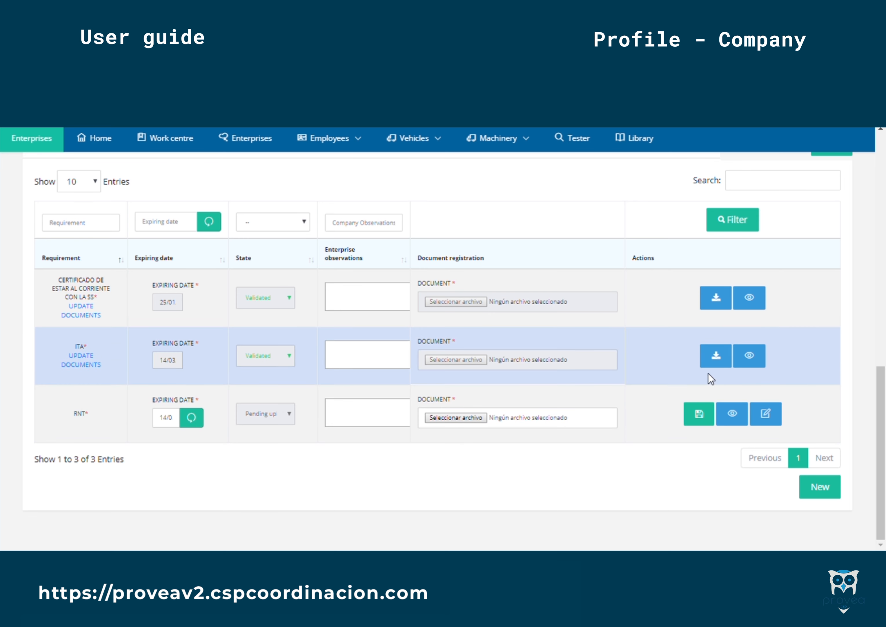
{"action": "left_click", "coordinate": [766, 414]}
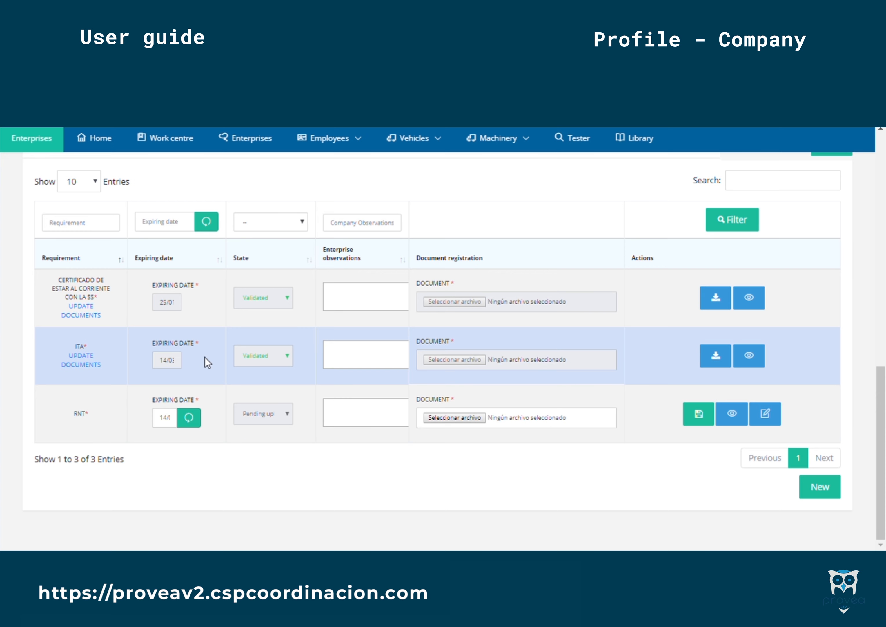
Fill in a work center link request with client CLIENTE PRUEBA and work centre CENTRO DE TRABAJO PRUEBA OBRA (PROYECTO), and open the notifications
{"action": "scroll", "coordinate": [492, 320], "scroll_direction": "up", "scroll_amount": 3}
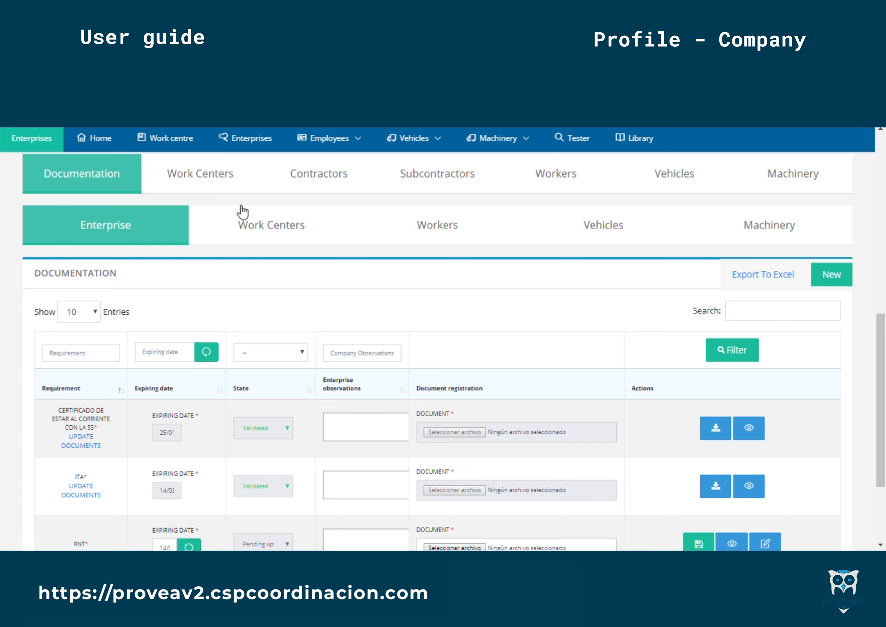
{"action": "left_click", "coordinate": [201, 183]}
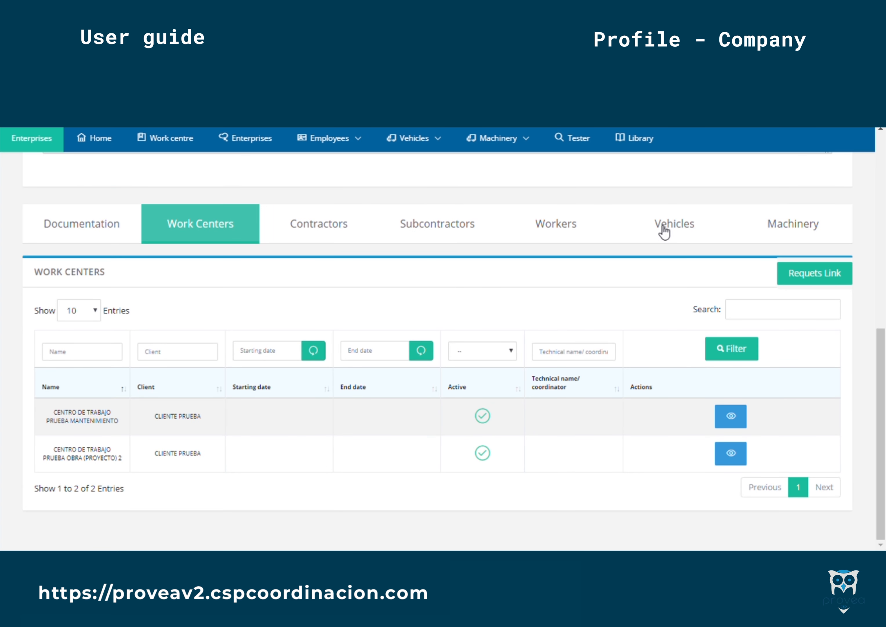
{"action": "left_click", "coordinate": [824, 276]}
{"action": "left_click", "coordinate": [119, 291]}
{"action": "left_click", "coordinate": [117, 351]}
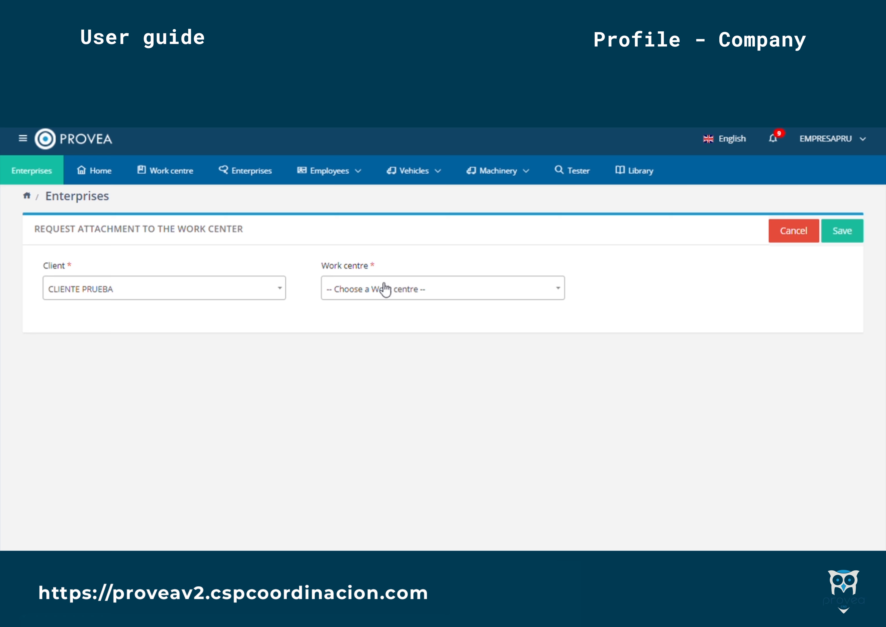
{"action": "left_click", "coordinate": [411, 296]}
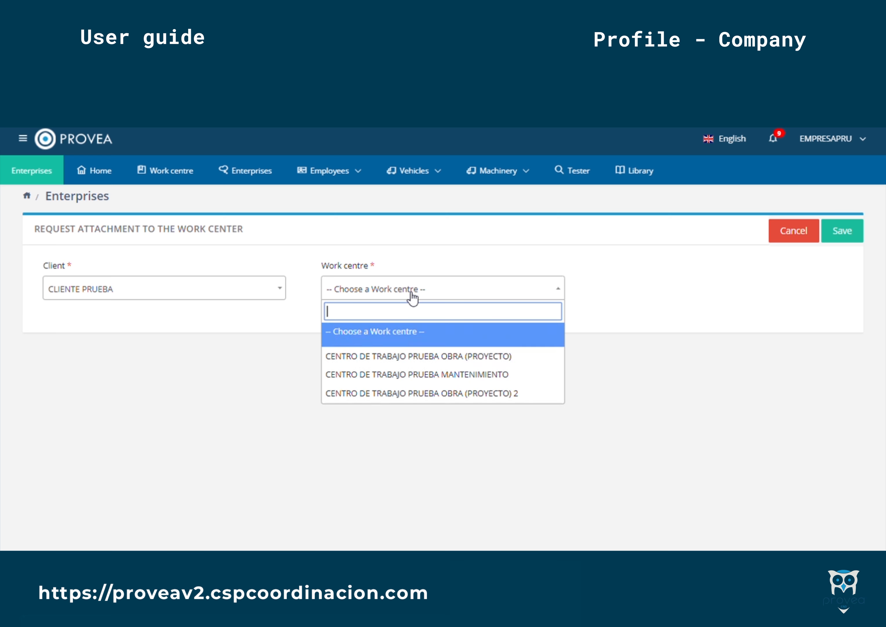
{"action": "left_click", "coordinate": [407, 361]}
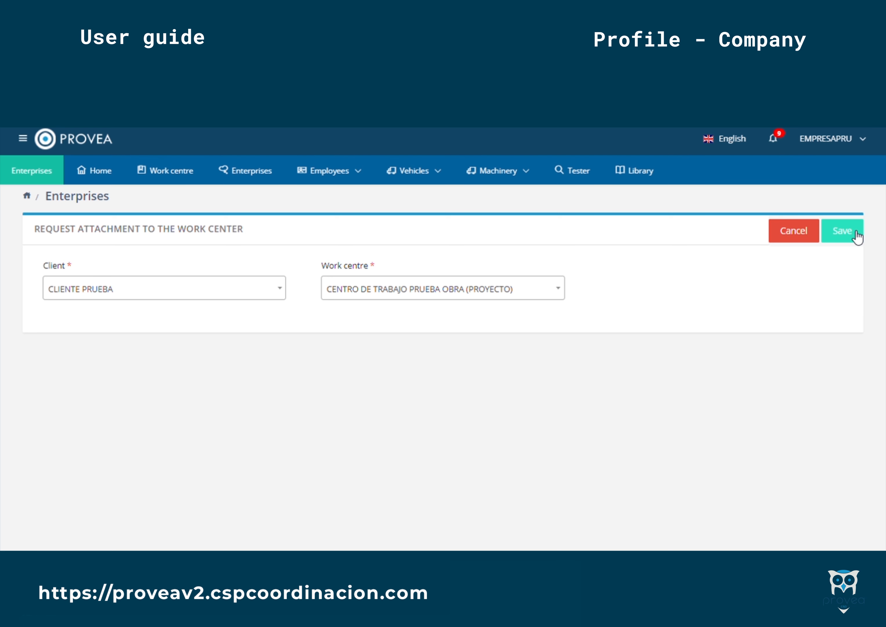
{"action": "left_click", "coordinate": [779, 143]}
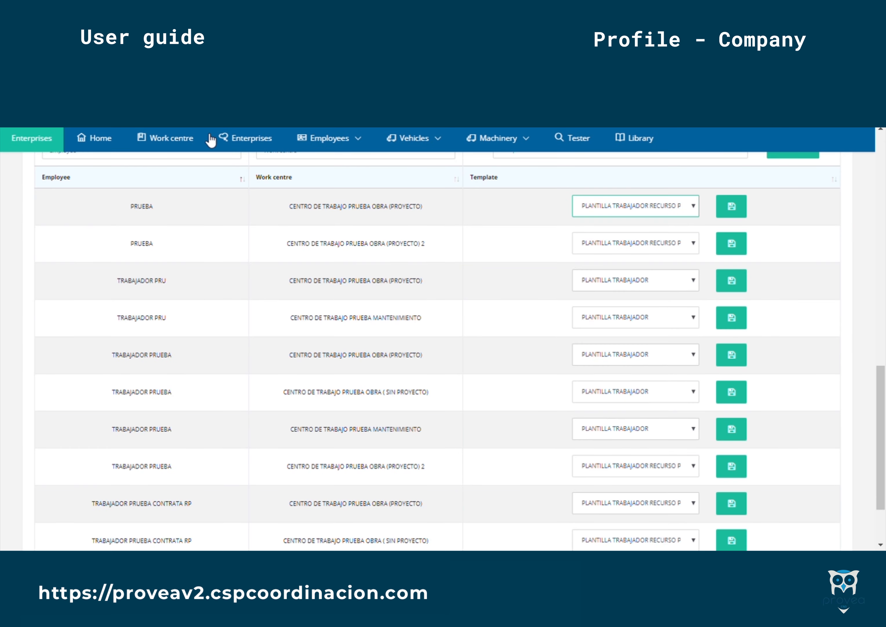
Add CENTRO DE TRABAJO PRUEBA MANTENIMIENTO and the highlighted available employee to the selections for an employee assignment using PLANTILLA TRABAJADOR
{"action": "scroll", "coordinate": [243, 252], "scroll_direction": "up", "scroll_amount": 10}
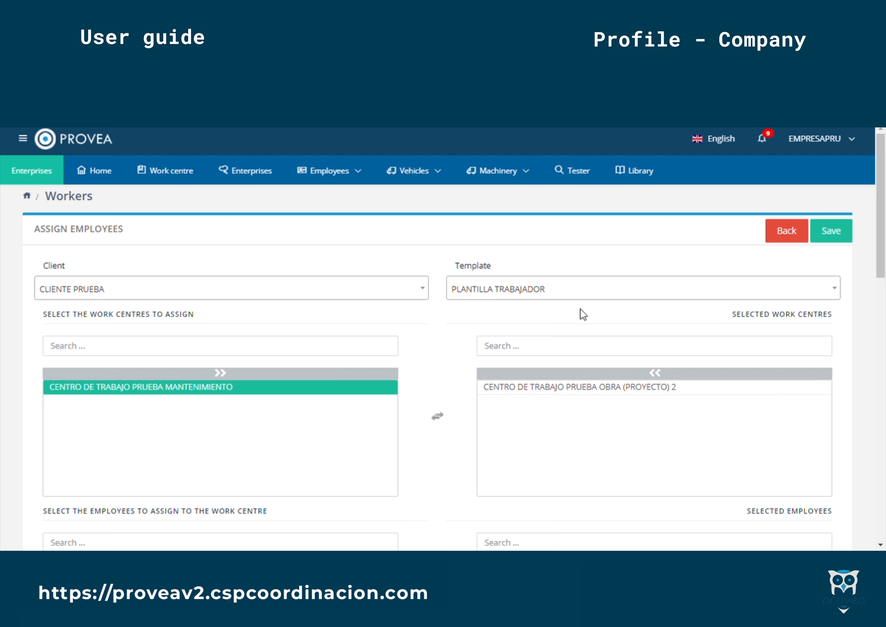
{"action": "left_click", "coordinate": [569, 299]}
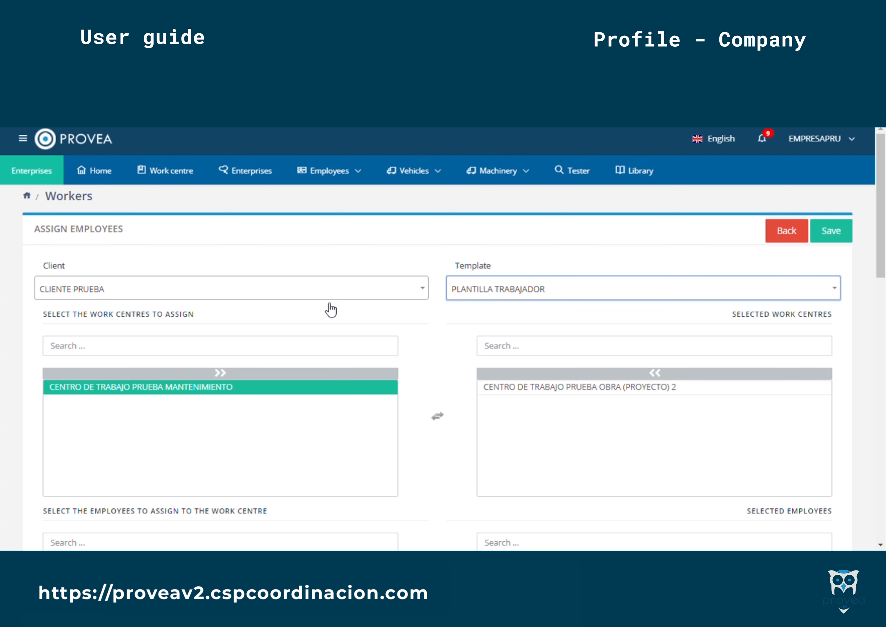
{"action": "double_click", "coordinate": [98, 388]}
{"action": "scroll", "coordinate": [155, 398], "scroll_direction": "down", "scroll_amount": 6}
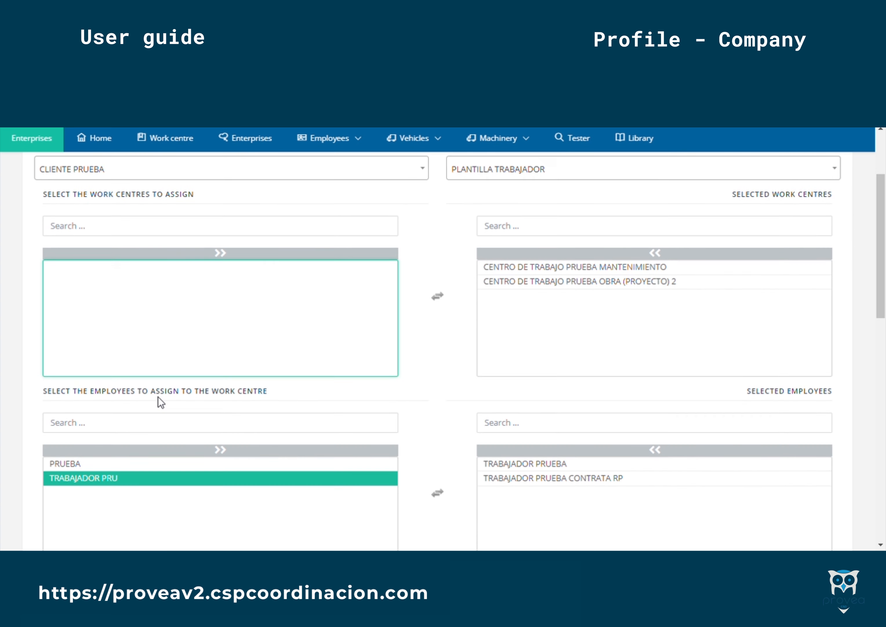
{"action": "double_click", "coordinate": [106, 339]}
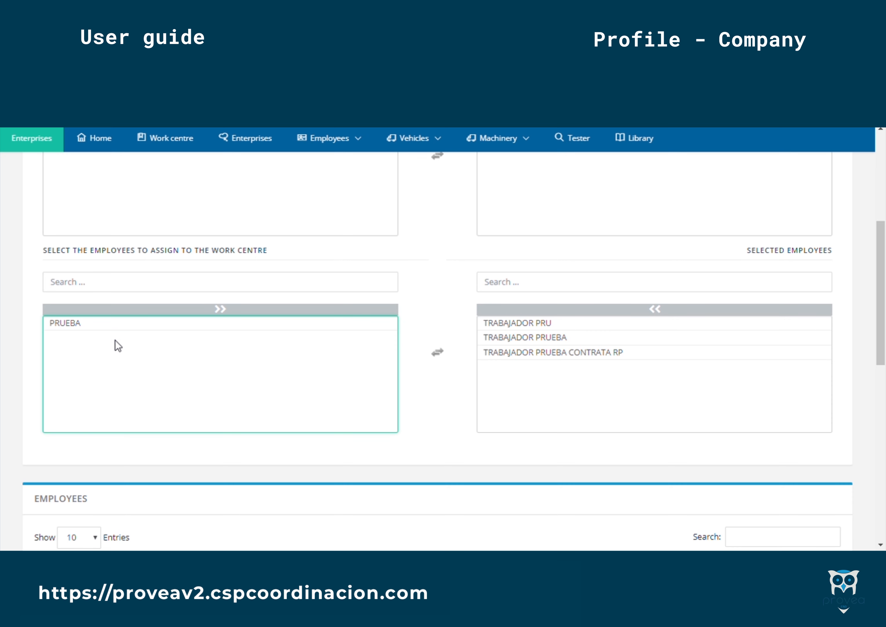
{"action": "scroll", "coordinate": [809, 293], "scroll_direction": "up", "scroll_amount": 6}
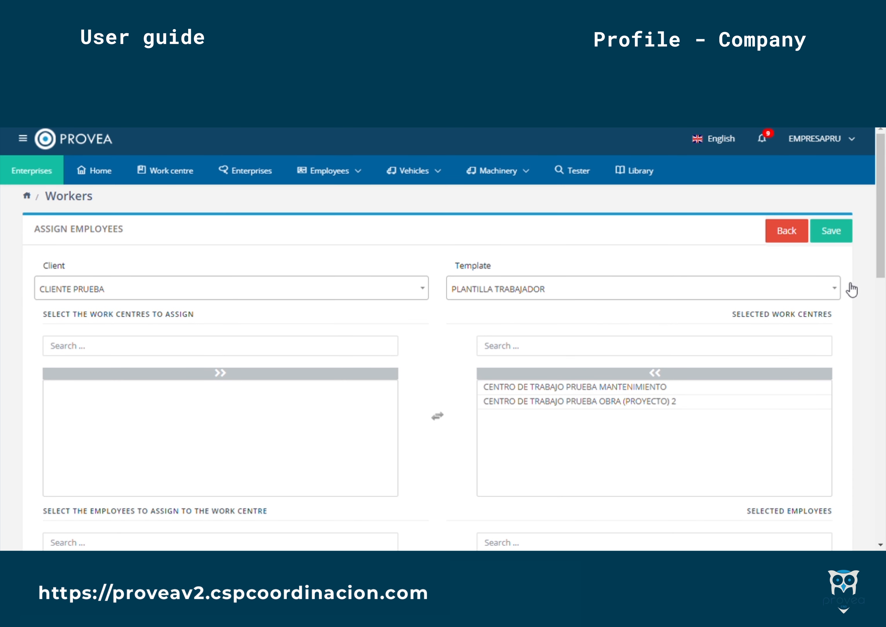
Choose a template for the second employee assignment, at CENTRO DE TRABAJO PRUEBA OBRA (PROYECTO) 2
{"action": "scroll", "coordinate": [681, 358], "scroll_direction": "down", "scroll_amount": 11}
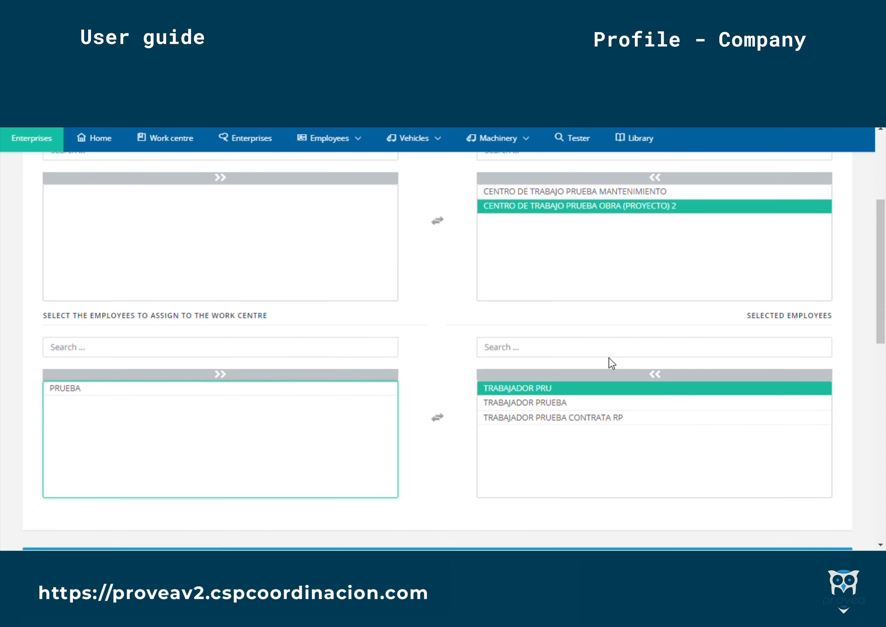
{"action": "scroll", "coordinate": [548, 367], "scroll_direction": "down", "scroll_amount": 4}
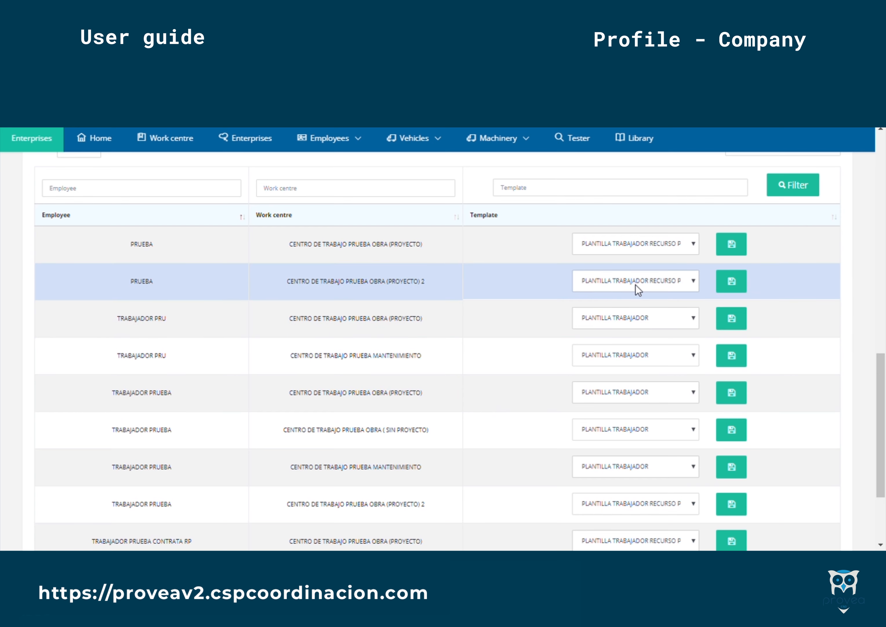
{"action": "left_click", "coordinate": [637, 289]}
{"action": "left_click", "coordinate": [608, 311]}
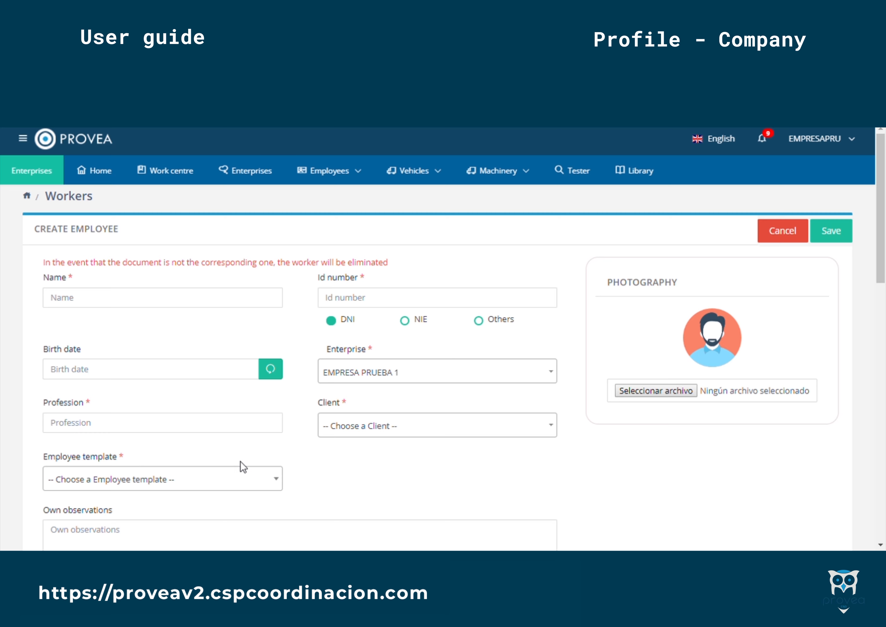
Try moving VEHICULO PRUEBA 1 to the other vehicle list in the new employee form, and cancel the form
{"action": "scroll", "coordinate": [356, 466], "scroll_direction": "down", "scroll_amount": 6}
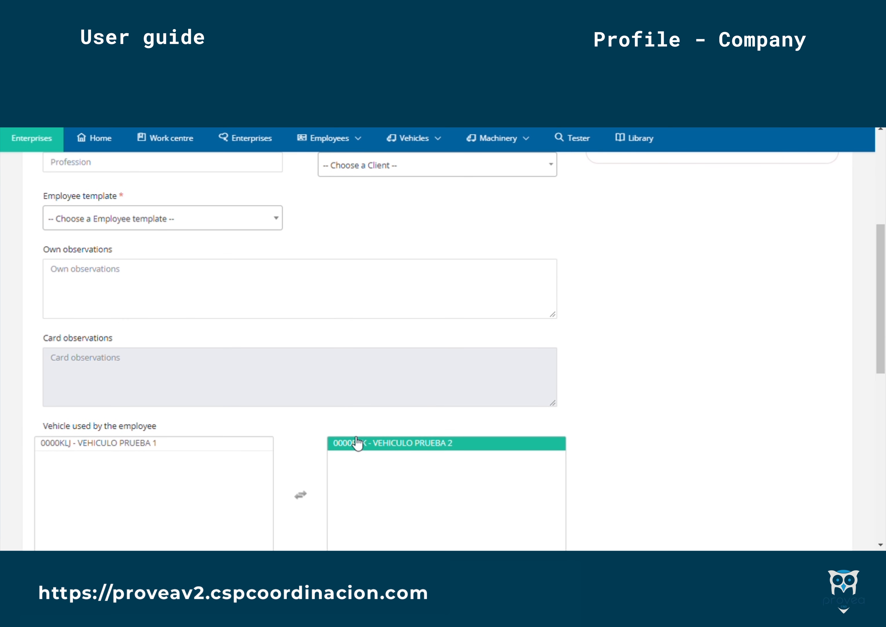
{"action": "scroll", "coordinate": [243, 365], "scroll_direction": "down", "scroll_amount": 5}
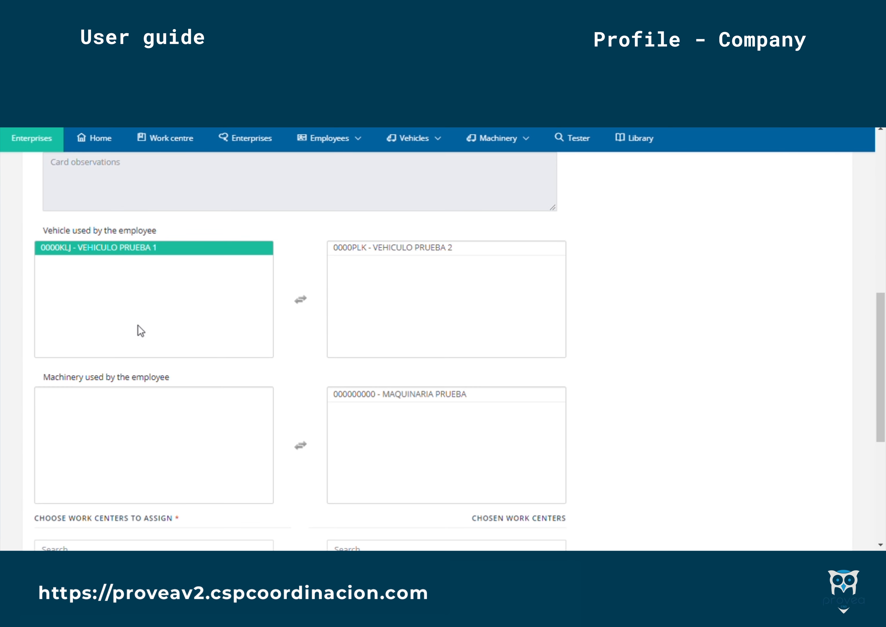
{"action": "left_click", "coordinate": [128, 250]}
{"action": "left_click", "coordinate": [421, 395]}
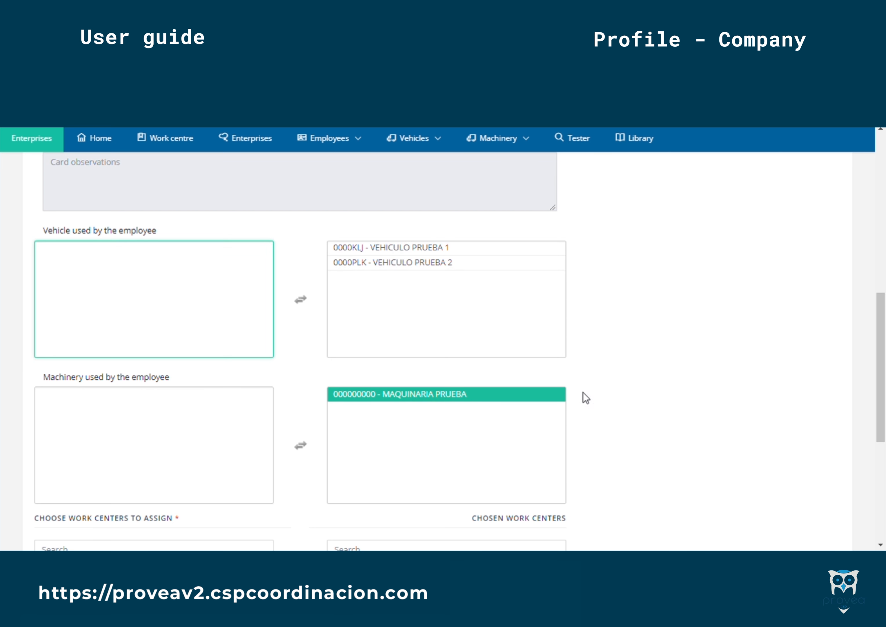
{"action": "scroll", "coordinate": [699, 355], "scroll_direction": "up", "scroll_amount": 8}
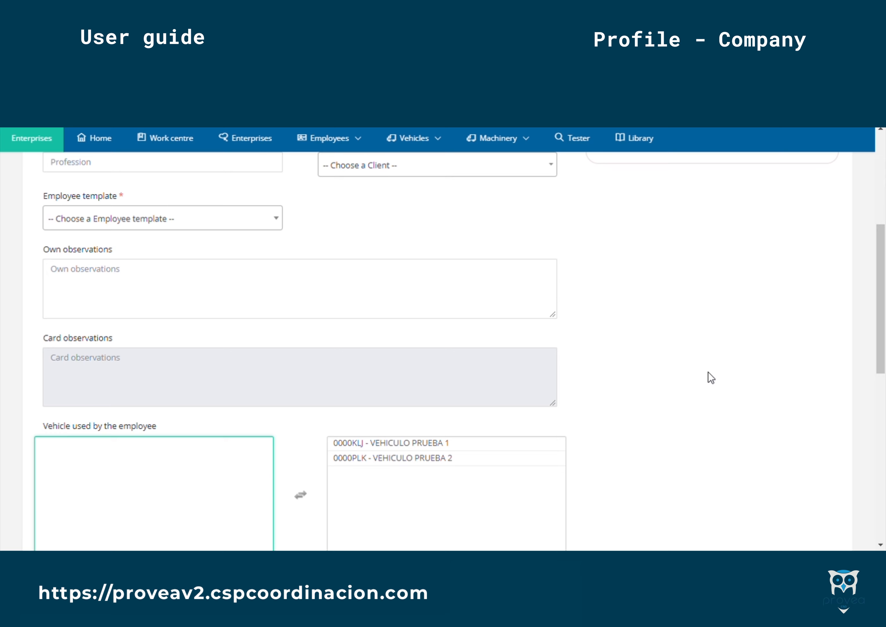
{"action": "scroll", "coordinate": [708, 391], "scroll_direction": "up", "scroll_amount": 3}
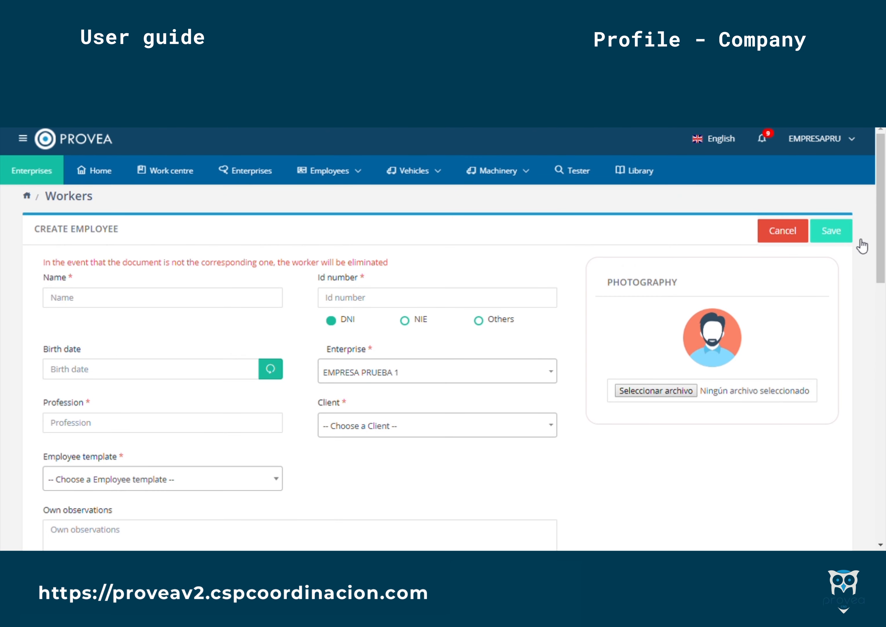
{"action": "left_click", "coordinate": [766, 224]}
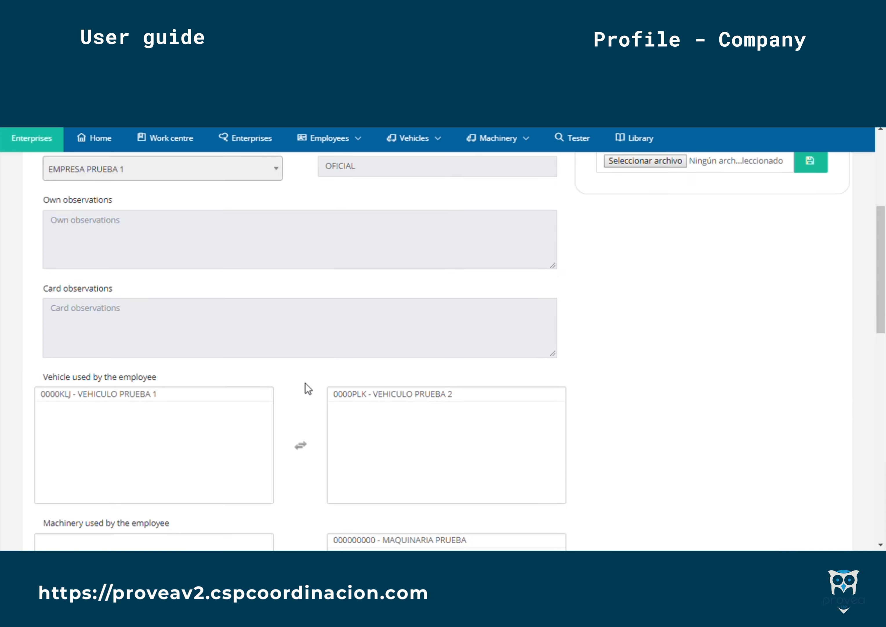
Examine the first employee's record, including the photograph, vehicles, machinery and document requirements
{"action": "scroll", "coordinate": [306, 384], "scroll_direction": "up", "scroll_amount": 5}
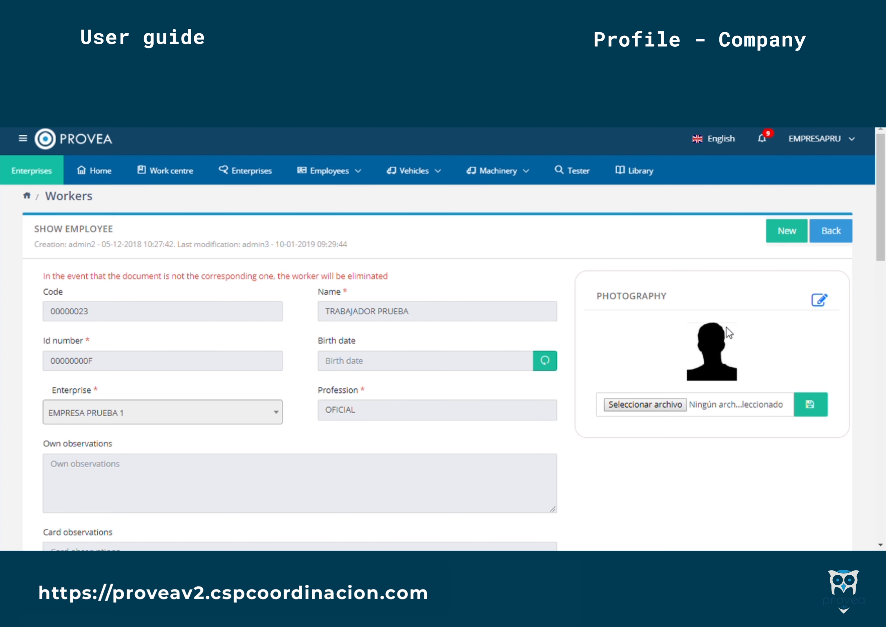
{"action": "scroll", "coordinate": [329, 446], "scroll_direction": "down", "scroll_amount": 15}
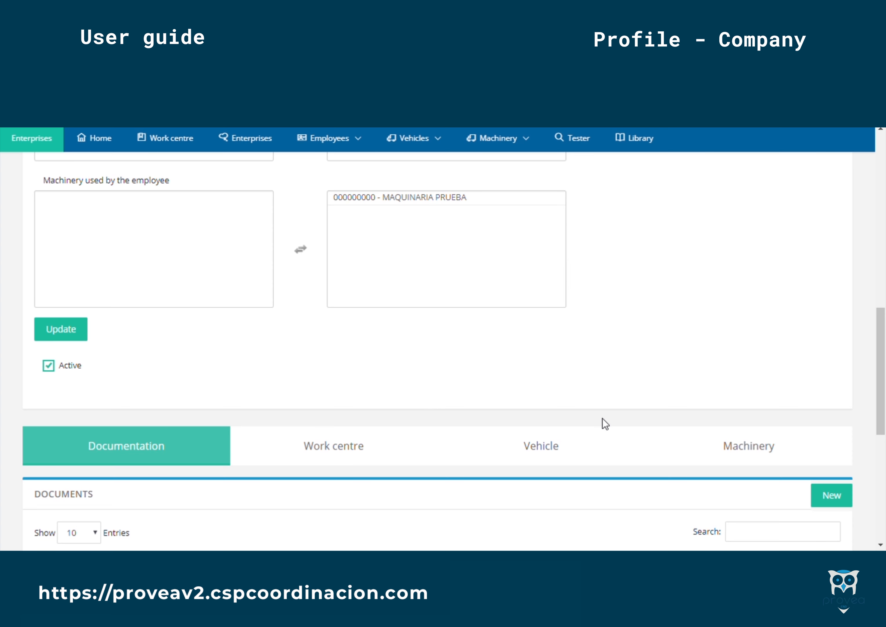
{"action": "scroll", "coordinate": [610, 403], "scroll_direction": "down", "scroll_amount": 6}
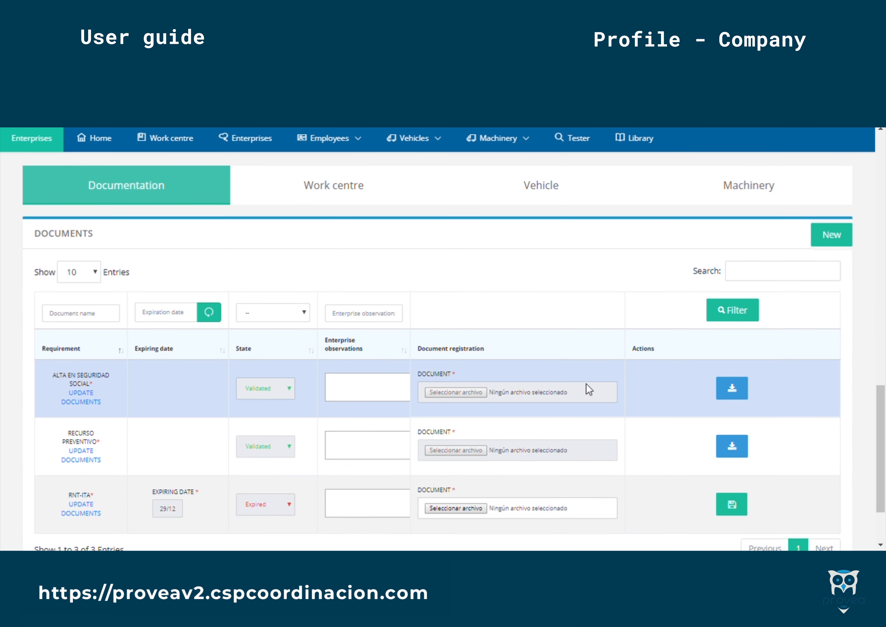
{"action": "scroll", "coordinate": [556, 372], "scroll_direction": "down", "scroll_amount": 2}
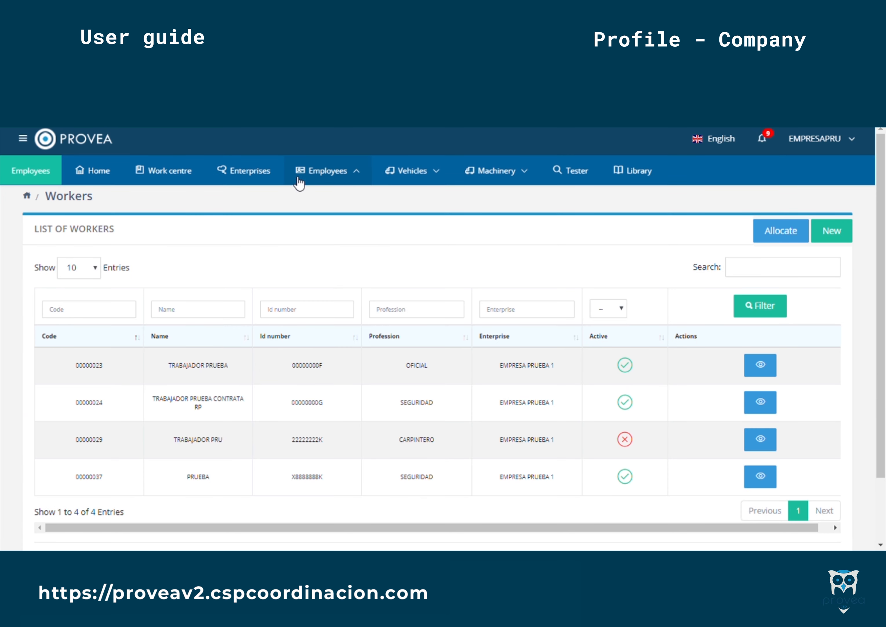
Start an employee card with client CLIENTE PRUEBA, work centre CENTRO DE TRABAJO PRUEBA MANTENIMIENTO and enterprise EMPRESA PRUEBA 1
{"action": "left_click", "coordinate": [329, 174]}
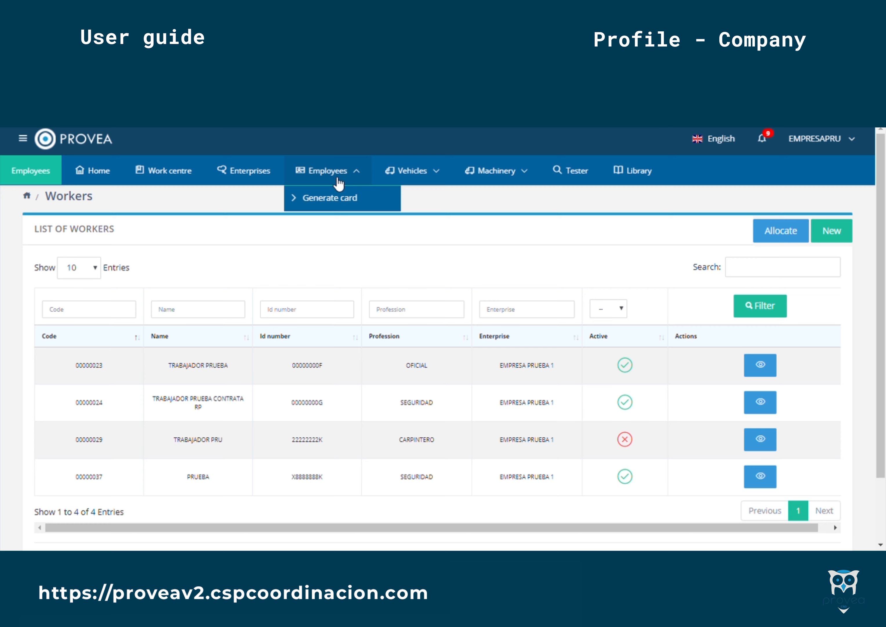
{"action": "left_click", "coordinate": [330, 202]}
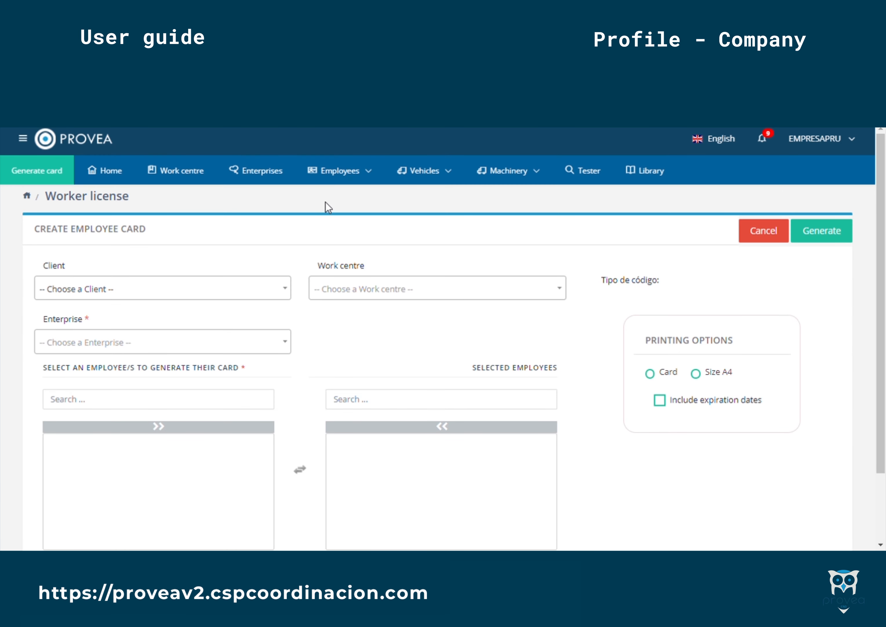
{"action": "left_click", "coordinate": [127, 295]}
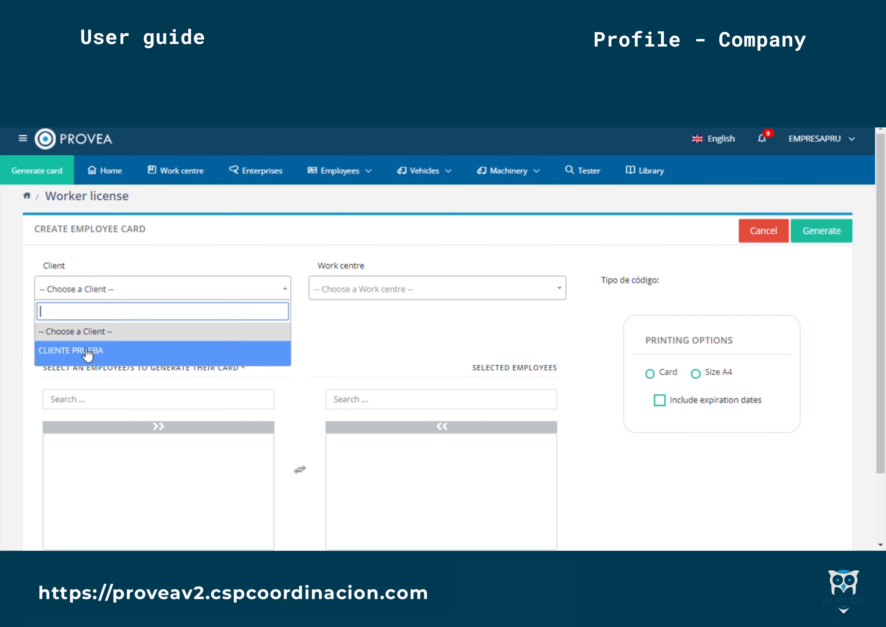
{"action": "left_click", "coordinate": [84, 352]}
{"action": "left_click", "coordinate": [373, 291]}
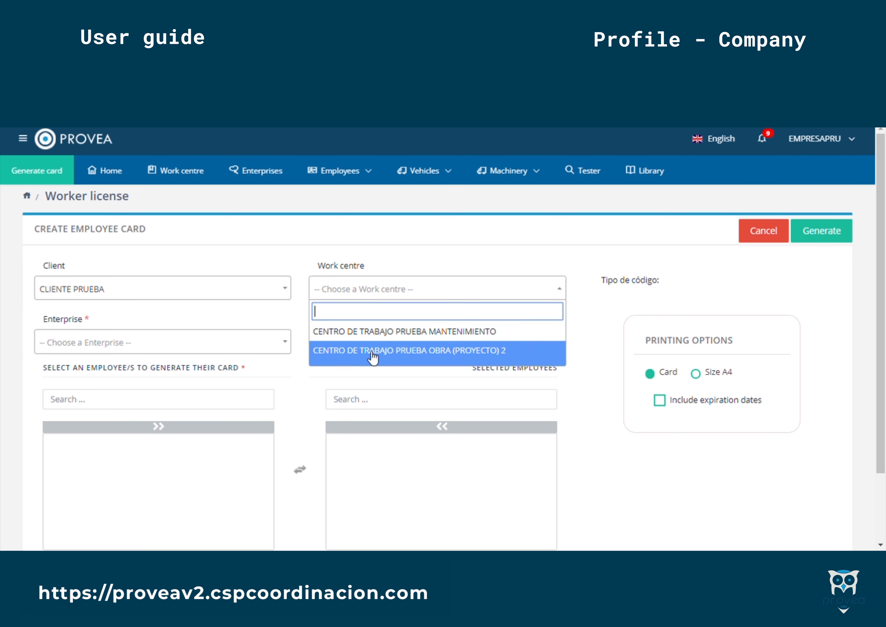
{"action": "left_click", "coordinate": [376, 339]}
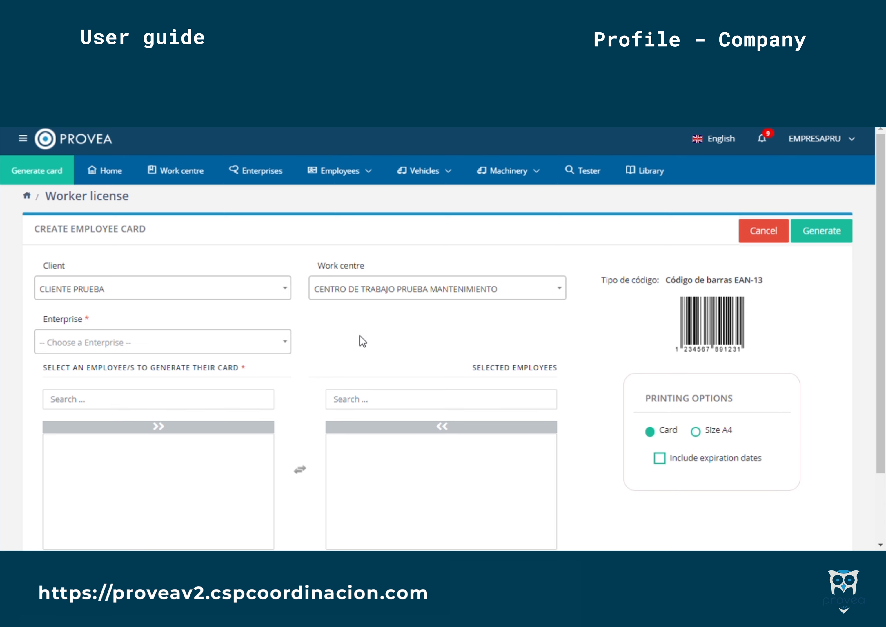
{"action": "left_click", "coordinate": [143, 344]}
{"action": "left_click", "coordinate": [114, 393]}
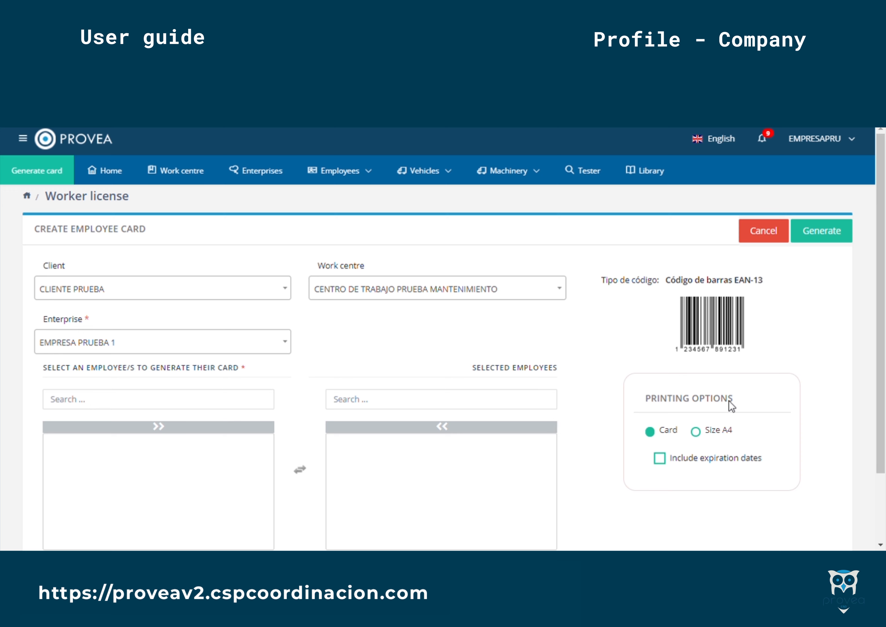
{"action": "scroll", "coordinate": [884, 404], "scroll_direction": "down", "scroll_amount": 2}
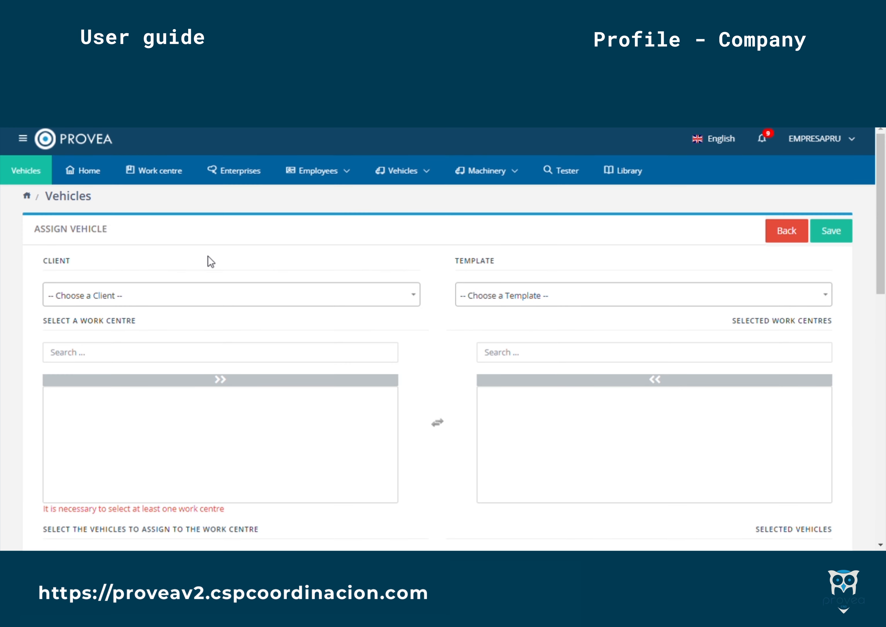
Set up the vehicle assignment with client CLIENTE PRUEBA, template PLANTILLA VEHICULO and work centre CENTRO DE TRABAJO PRUEBA MANTENIMIENTO
{"action": "left_click", "coordinate": [124, 295]}
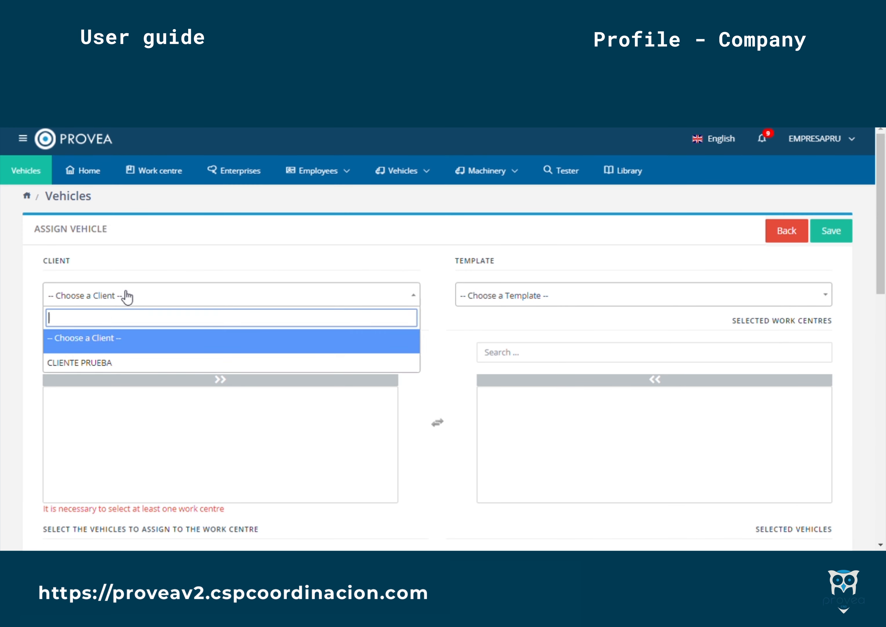
{"action": "left_click", "coordinate": [93, 363]}
{"action": "left_click", "coordinate": [524, 302]}
{"action": "left_click", "coordinate": [475, 364]}
{"action": "left_click", "coordinate": [262, 410]}
{"action": "left_click", "coordinate": [167, 393]}
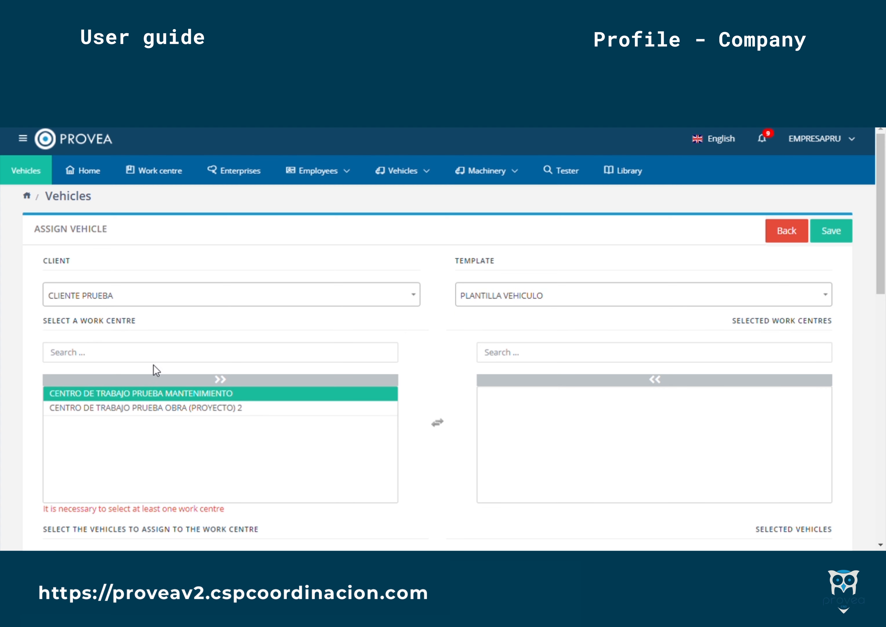
{"action": "double_click", "coordinate": [132, 399]}
Add VEHICULO PRUEBA 2 to the selected vehicles and save the vehicle assignment
{"action": "scroll", "coordinate": [200, 402], "scroll_direction": "down", "scroll_amount": 5}
{"action": "left_click", "coordinate": [197, 409]}
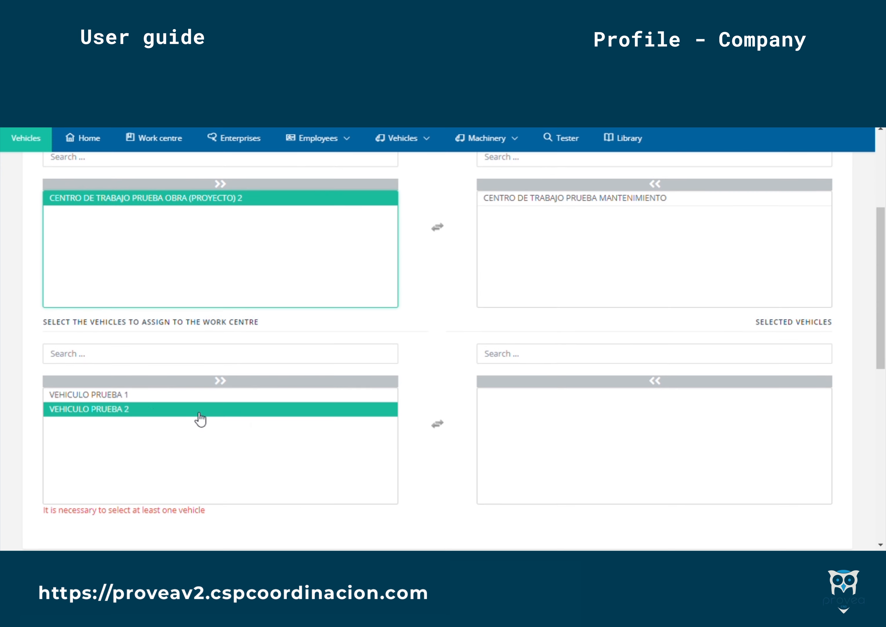
{"action": "double_click", "coordinate": [141, 408]}
{"action": "left_click", "coordinate": [601, 399]}
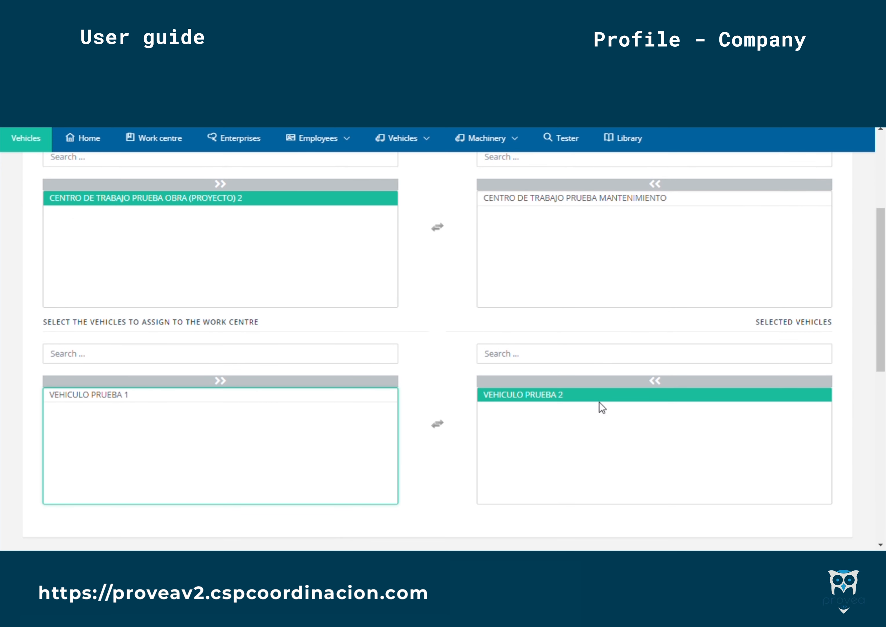
{"action": "scroll", "coordinate": [677, 335], "scroll_direction": "up", "scroll_amount": 3}
{"action": "left_click", "coordinate": [694, 335]}
{"action": "scroll", "coordinate": [793, 275], "scroll_direction": "up", "scroll_amount": 2}
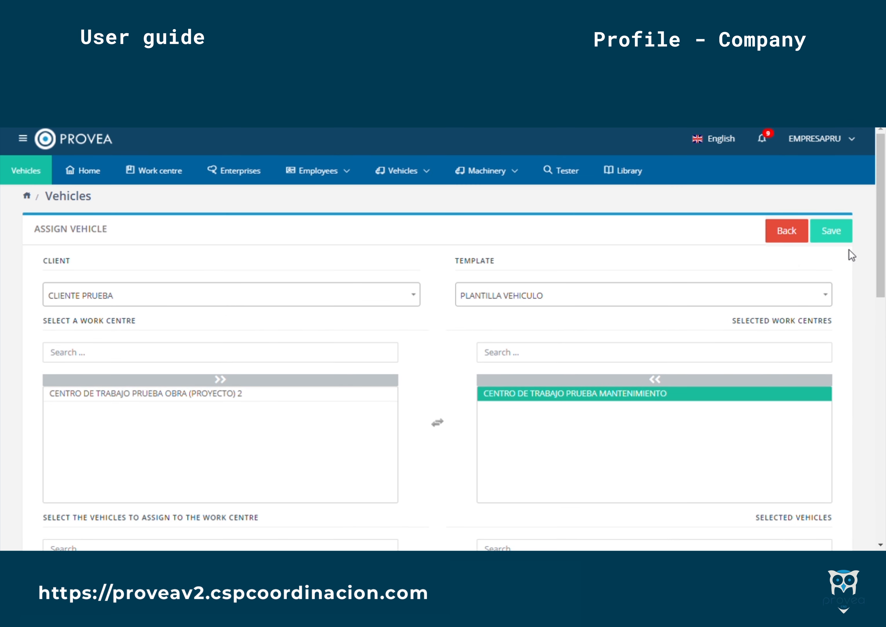
{"action": "left_click", "coordinate": [833, 231]}
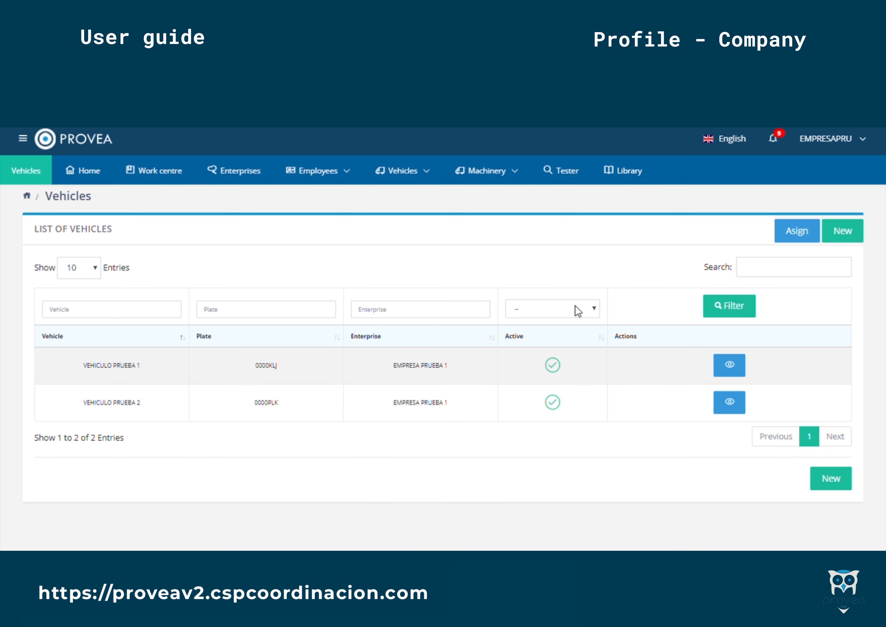
Open the form for creating a vehicle and examine its details, client, template and work centre fields
{"action": "left_click", "coordinate": [844, 231]}
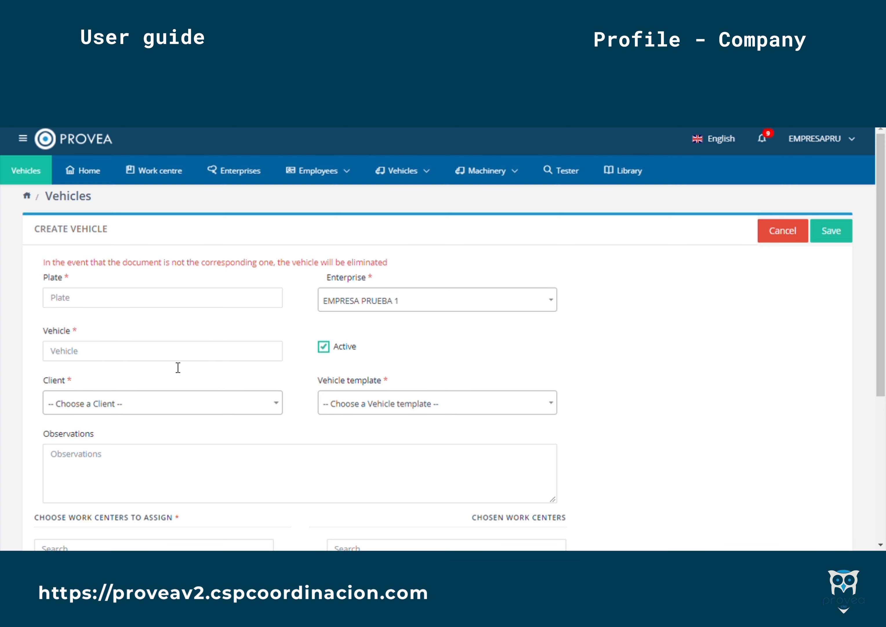
{"action": "scroll", "coordinate": [233, 401], "scroll_direction": "down", "scroll_amount": 5}
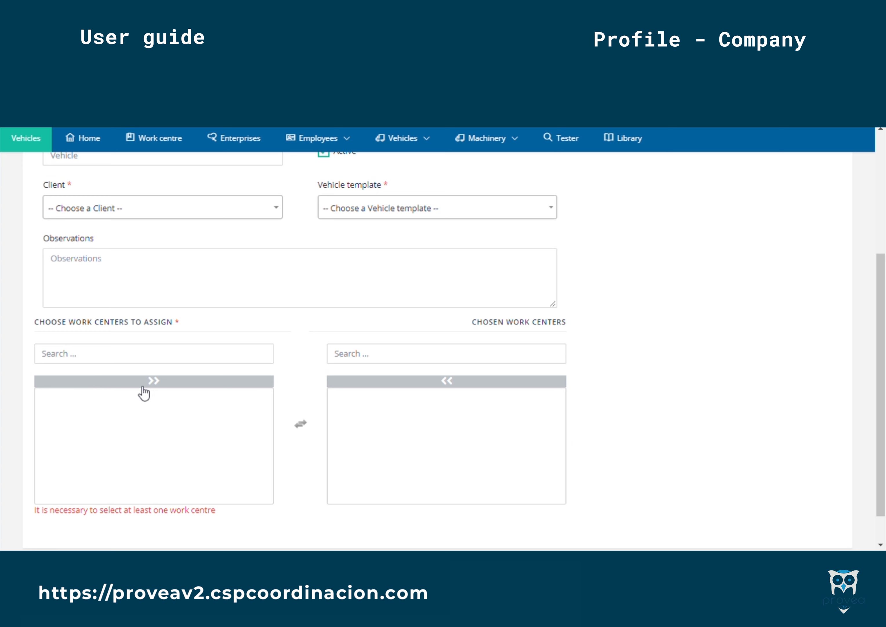
{"action": "scroll", "coordinate": [109, 428], "scroll_direction": "down", "scroll_amount": 1}
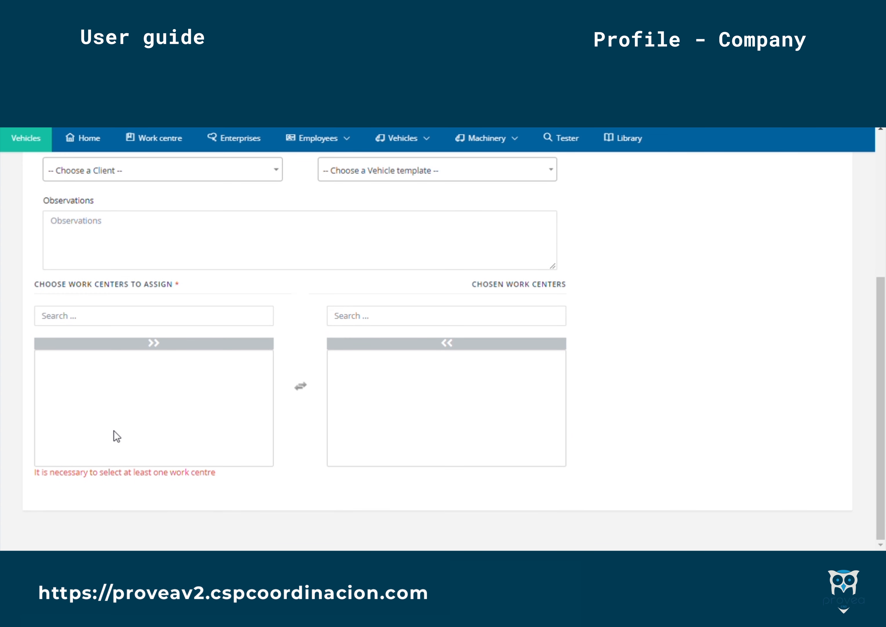
{"action": "scroll", "coordinate": [419, 373], "scroll_direction": "up", "scroll_amount": 5}
{"action": "scroll", "coordinate": [450, 376], "scroll_direction": "up", "scroll_amount": 1}
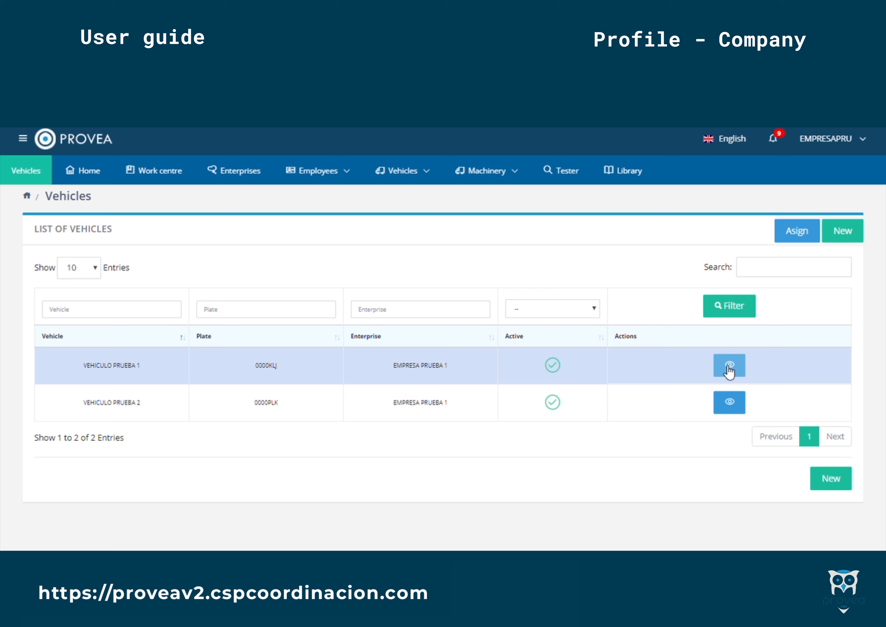
Open the record of VEHICULO PRUEBA 1 and examine its details, documentation, work centres and workers
{"action": "left_click", "coordinate": [728, 367]}
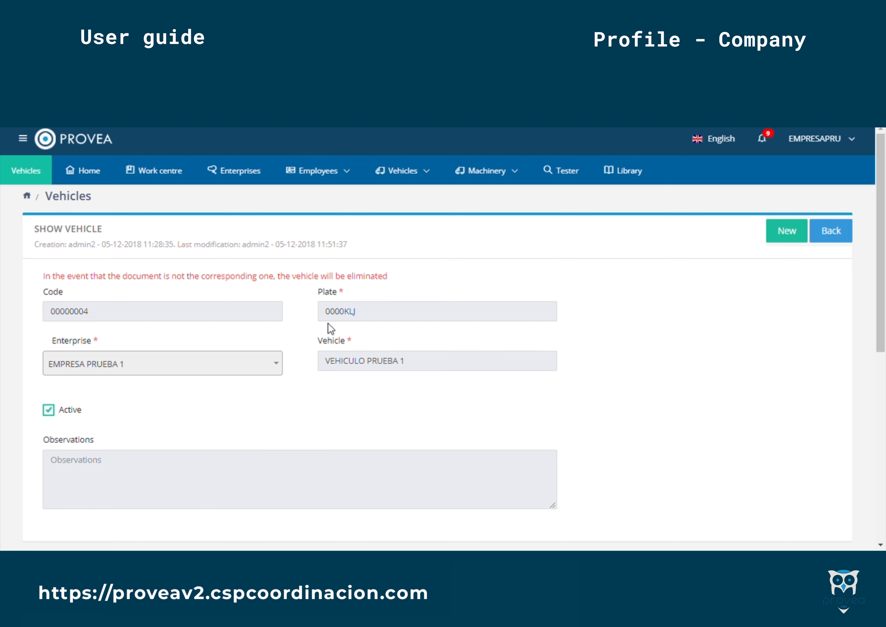
{"action": "scroll", "coordinate": [127, 439], "scroll_direction": "down", "scroll_amount": 5}
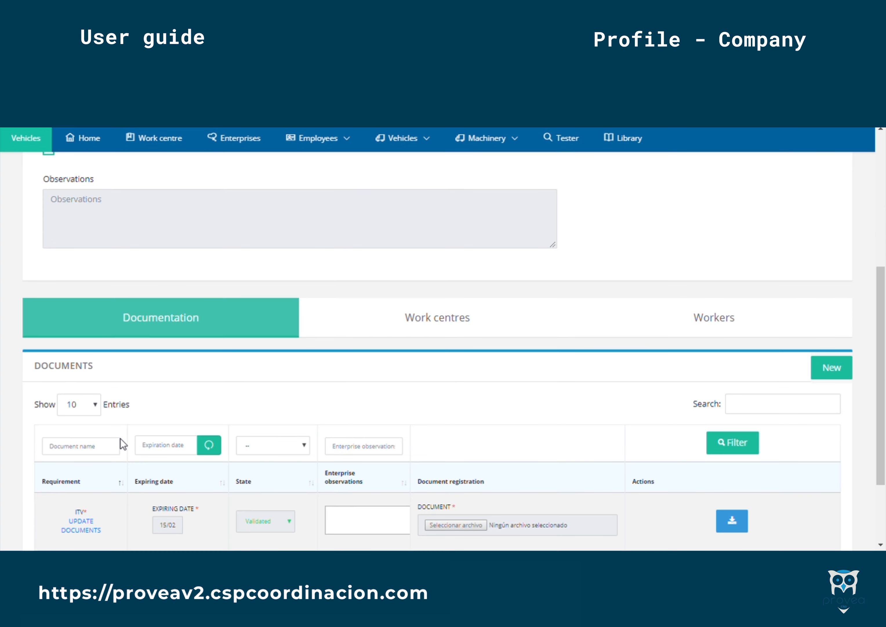
{"action": "scroll", "coordinate": [123, 440], "scroll_direction": "down", "scroll_amount": 3}
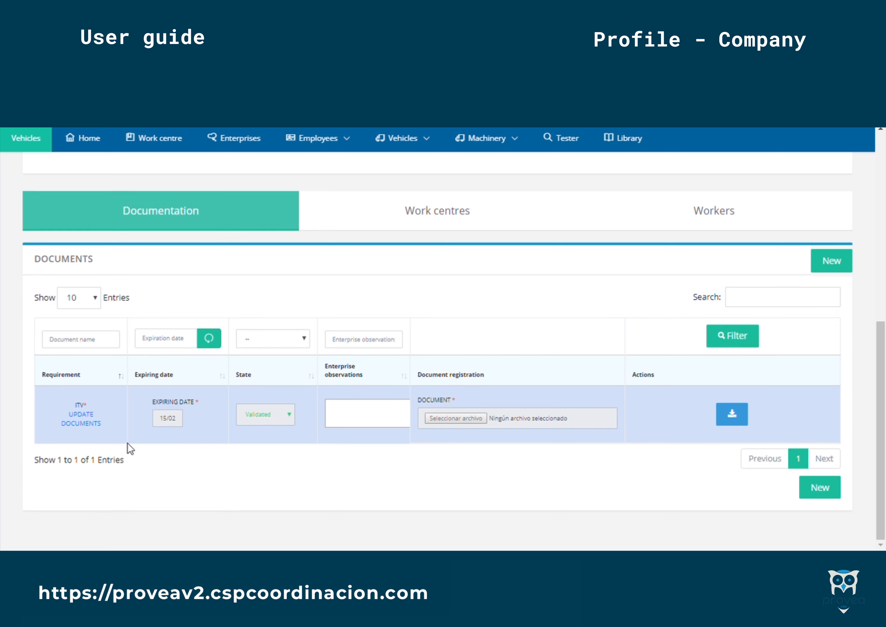
{"action": "left_click", "coordinate": [451, 220]}
{"action": "left_click", "coordinate": [751, 216]}
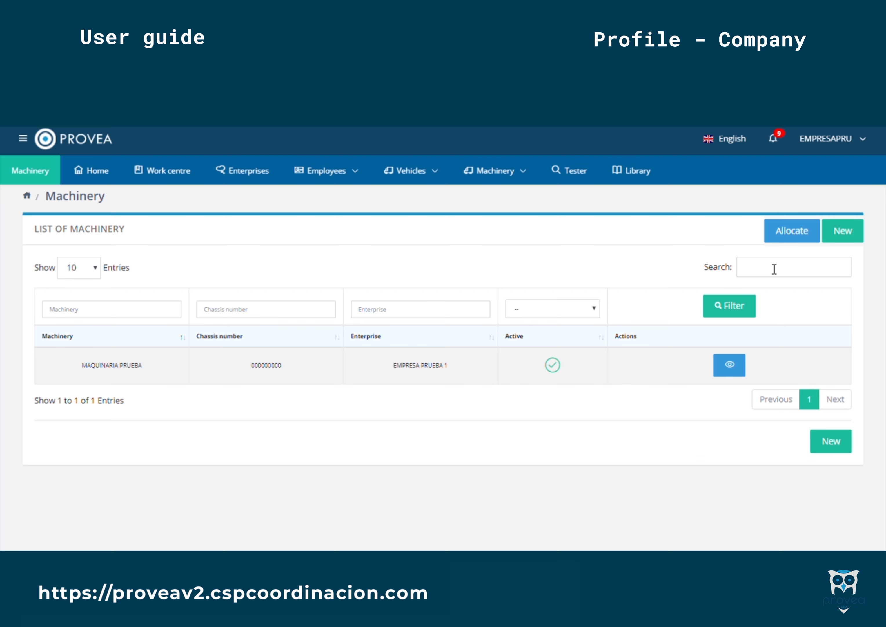
Start a machinery assignment with client CLIENTE PRUEBA, template PLANTILLA MAQUINARIA and work centre CENTRO DE TRABAJO PRUEBA OBRA (PROYECTO) 2
{"action": "left_click", "coordinate": [806, 234]}
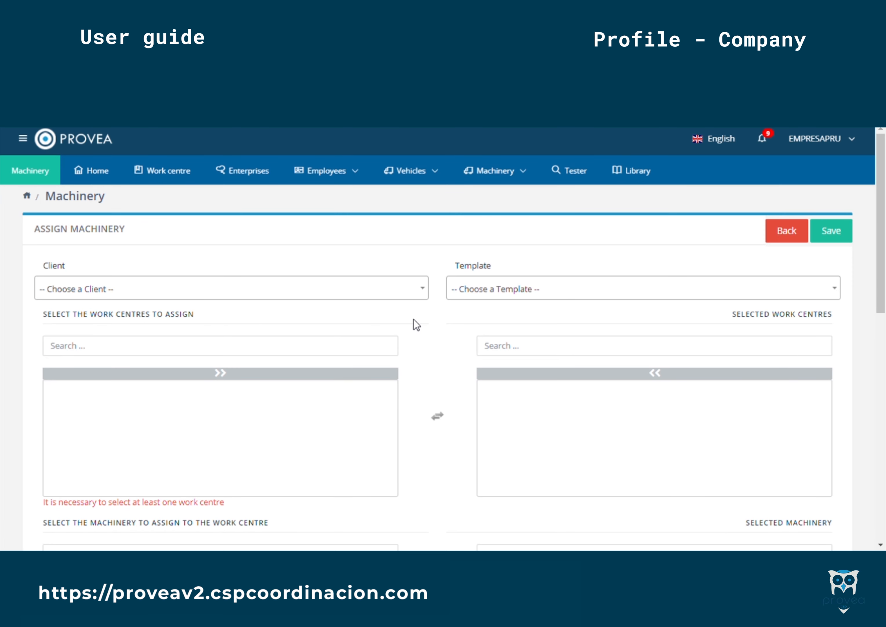
{"action": "left_click", "coordinate": [229, 290]}
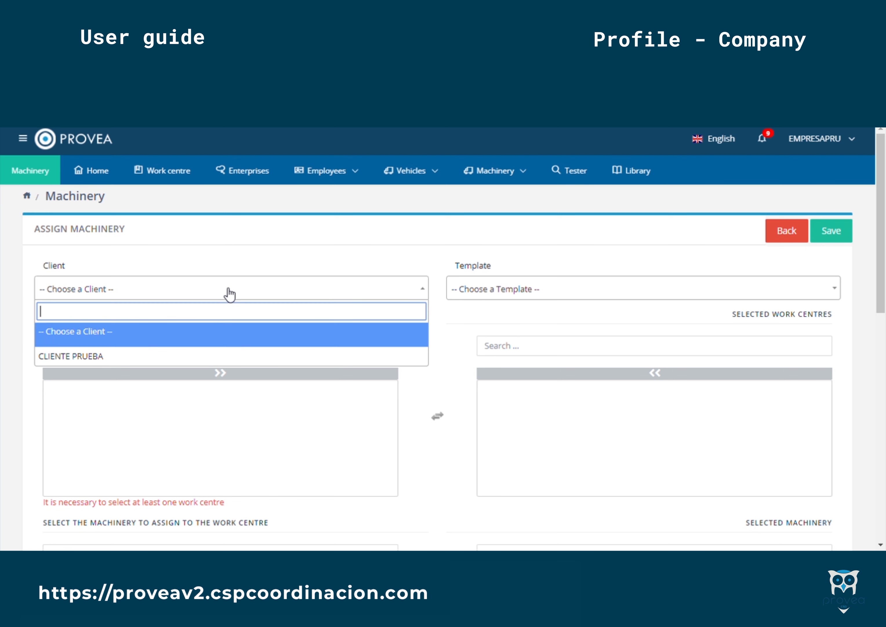
{"action": "left_click", "coordinate": [210, 352]}
{"action": "left_click", "coordinate": [525, 299]}
{"action": "left_click", "coordinate": [489, 352]}
{"action": "left_click", "coordinate": [95, 405]}
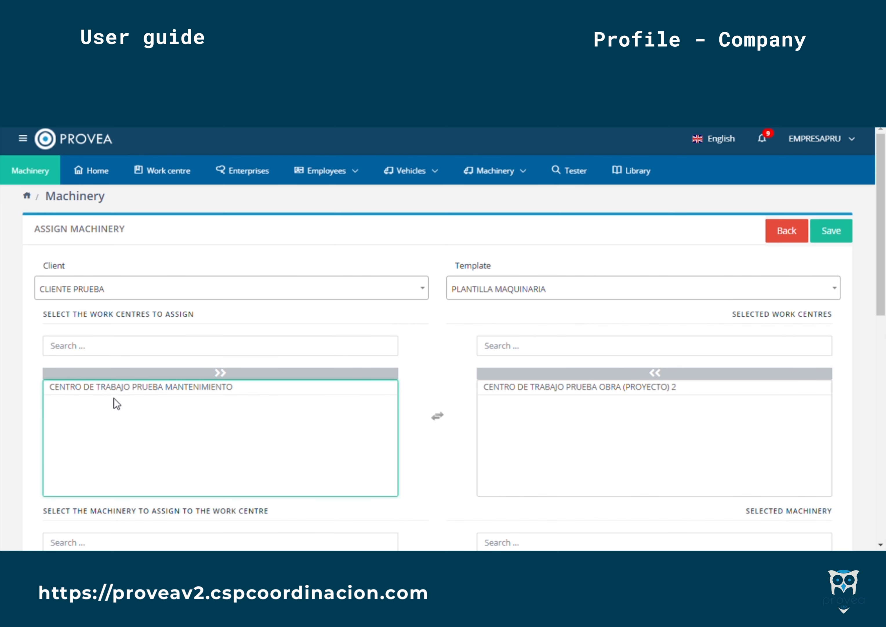
Add MAQUINARIA PRUEBA to the selected machinery for the assignment
{"action": "scroll", "coordinate": [457, 372], "scroll_direction": "down", "scroll_amount": 8}
{"action": "left_click", "coordinate": [73, 258]}
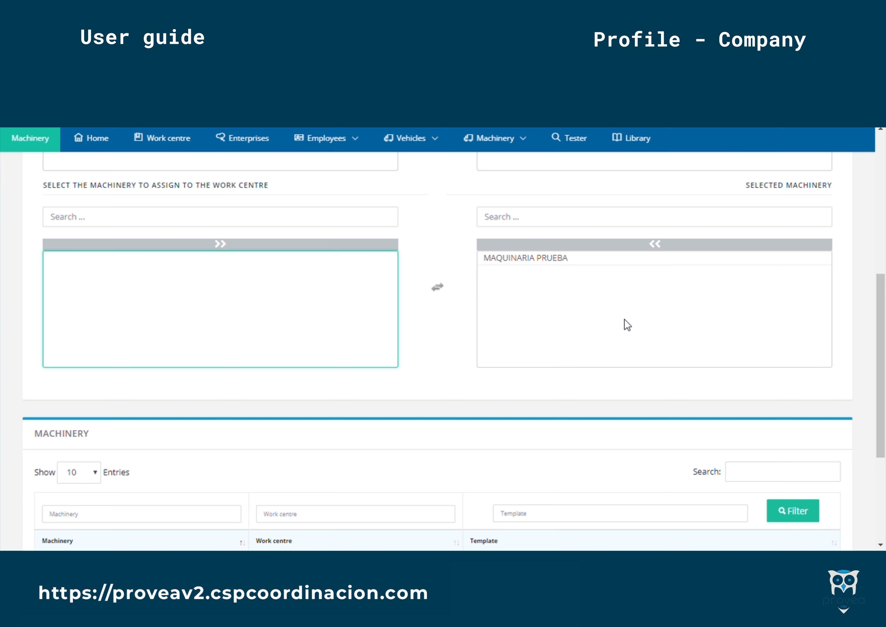
{"action": "scroll", "coordinate": [671, 325], "scroll_direction": "up", "scroll_amount": 8}
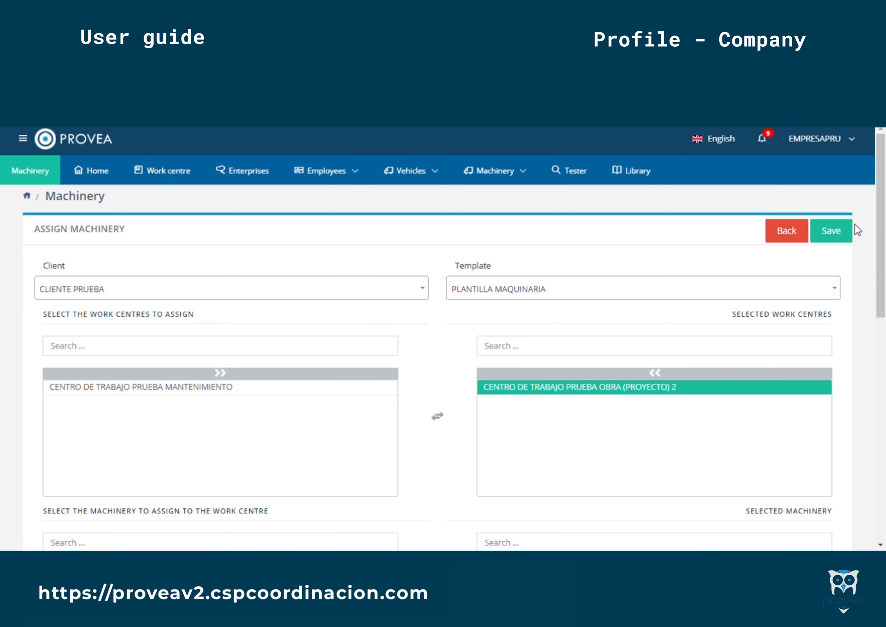